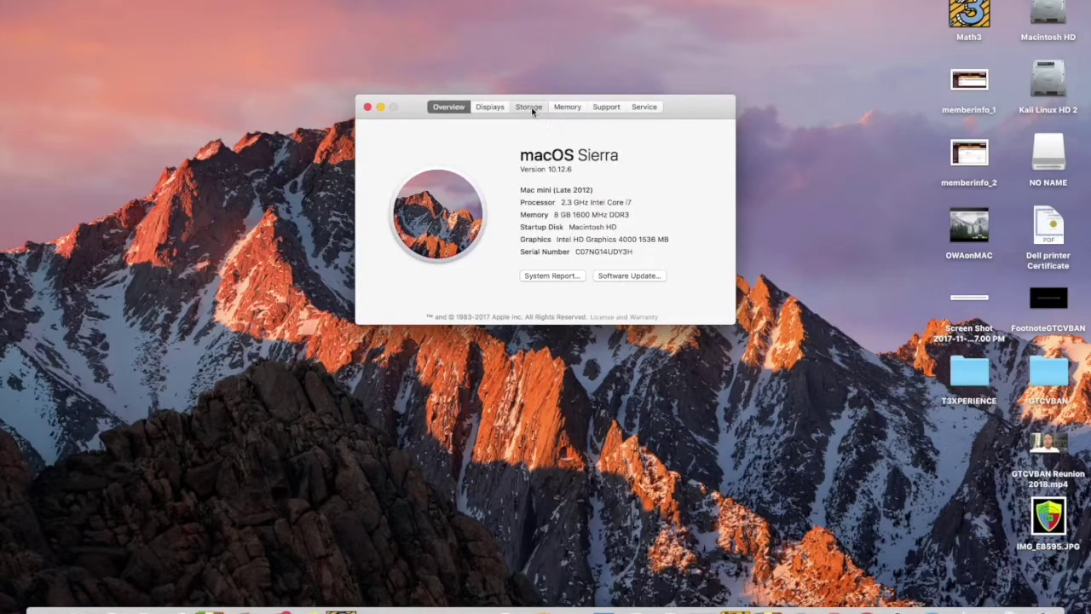
Step: Review the Mac's storage and installed memory in the system information, including the memory upgrade instructions link, and close it
left_click(530, 107)
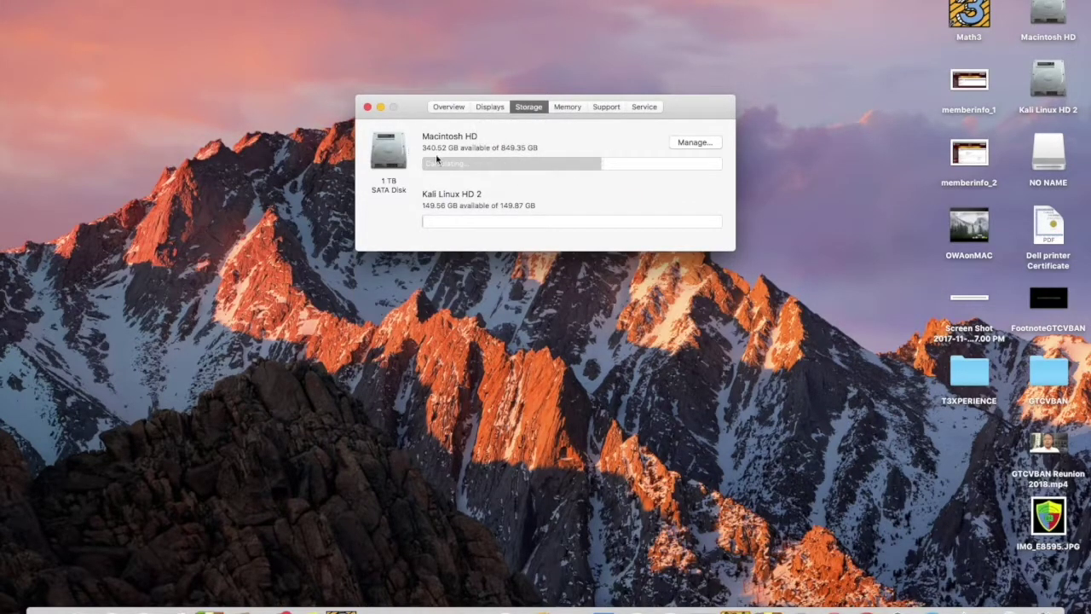
left_click(570, 109)
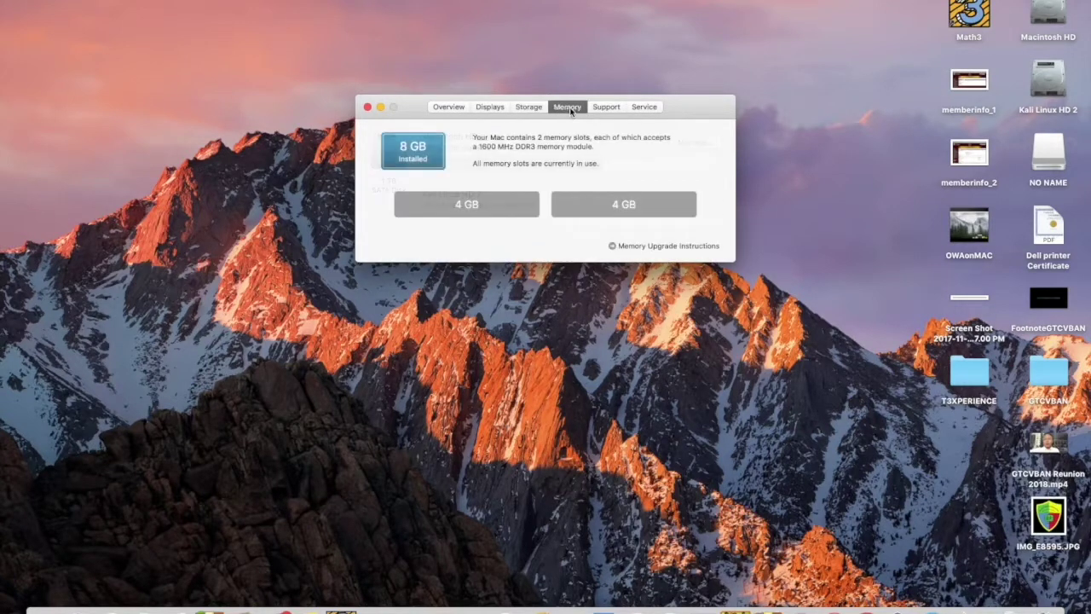
left_click(619, 246)
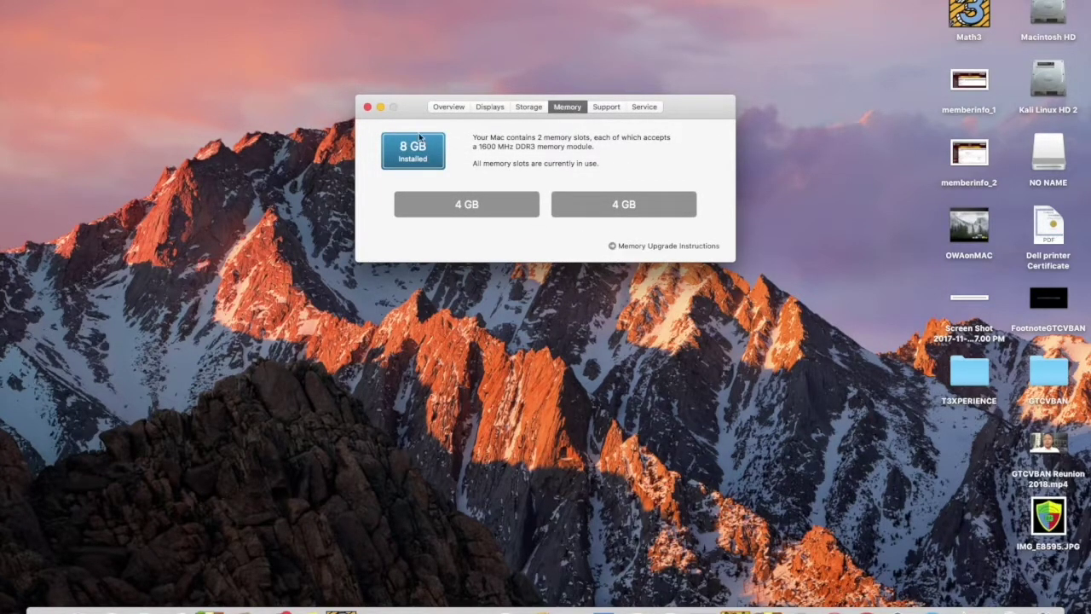
left_click(367, 107)
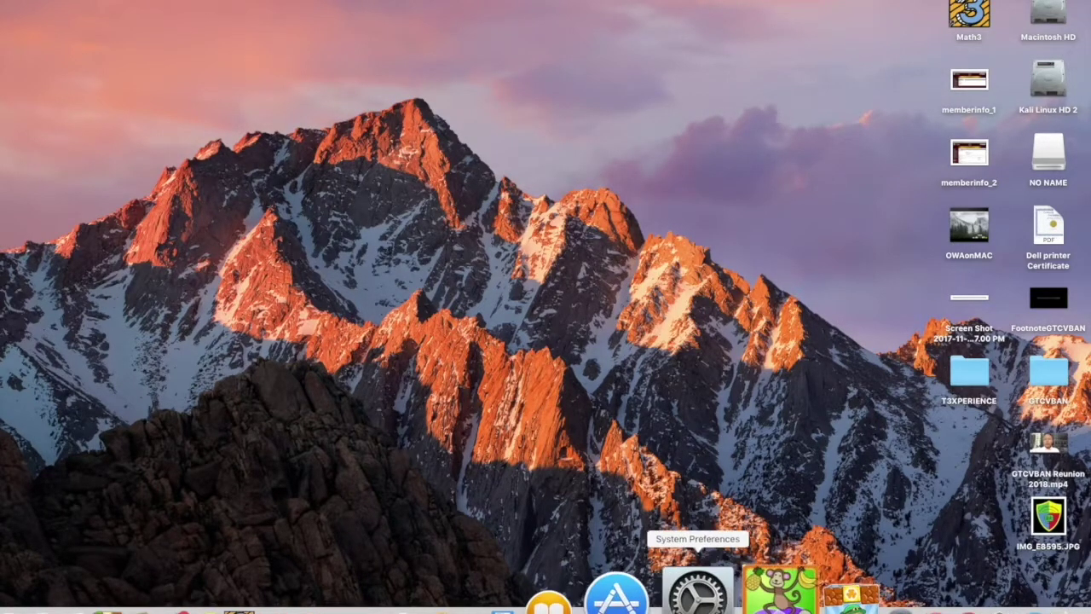
Step: Open System Preferences and bring up the current user's login items in Users & Groups
left_click(697, 592)
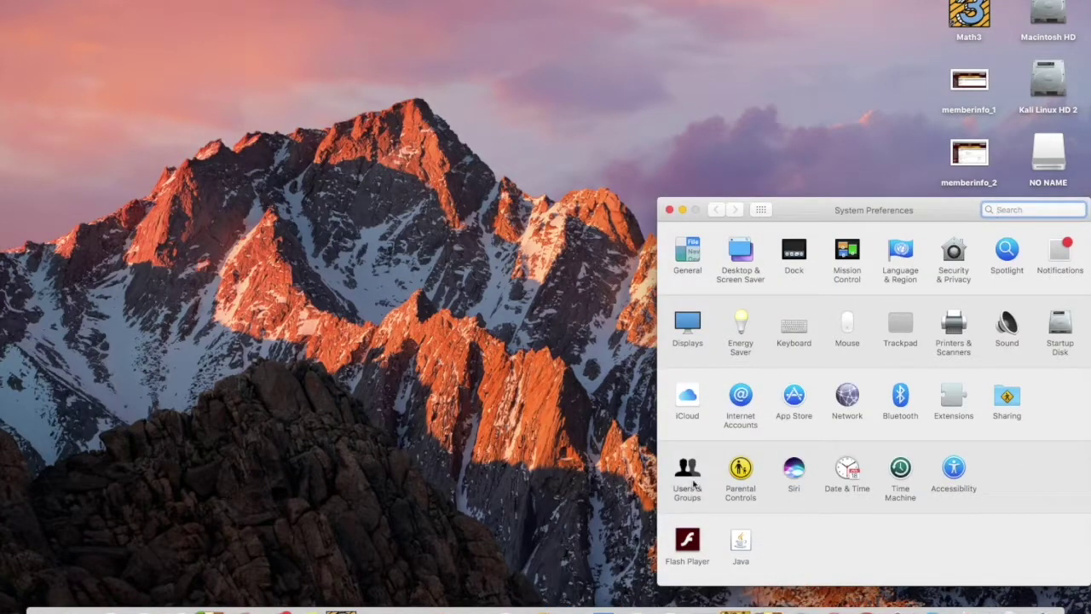
left_click(693, 484)
left_click(951, 244)
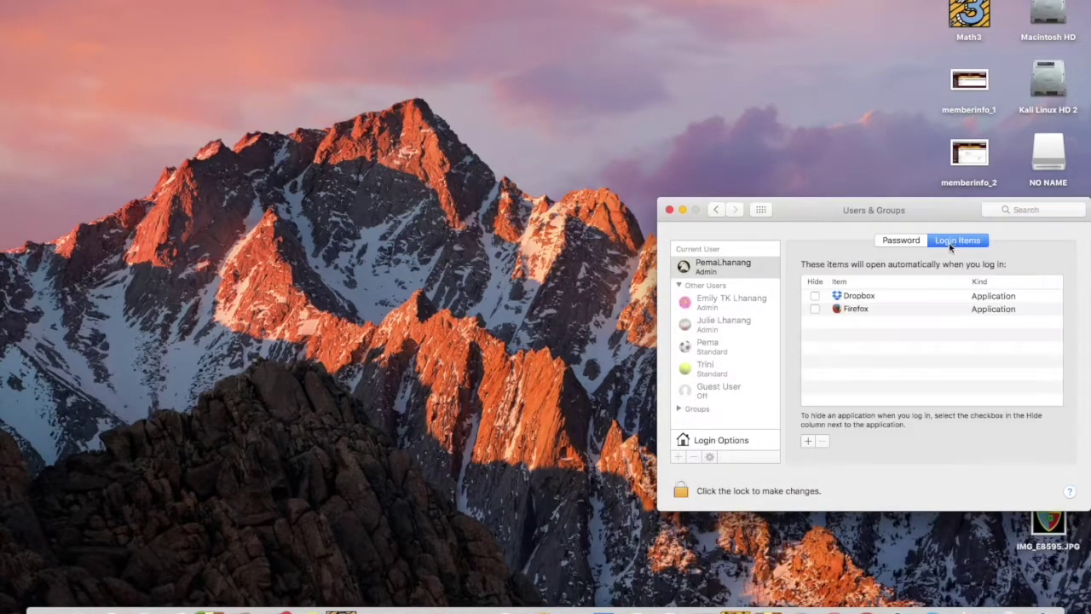
left_click_drag(949, 210, 707, 143)
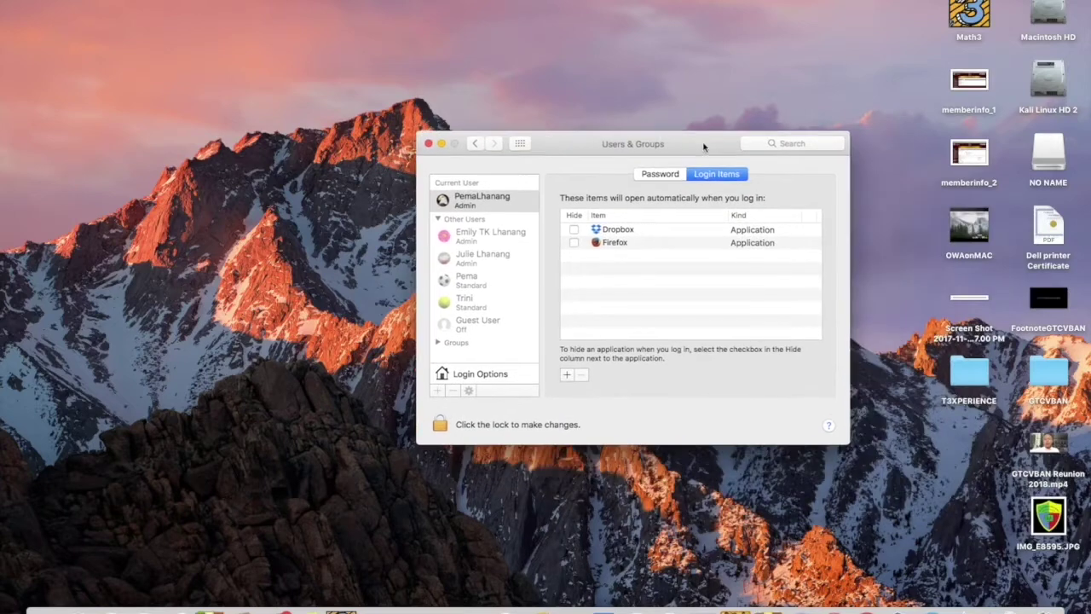
Step: Remove Dropbox and Firefox from the items that open automatically at login, and close System Preferences
left_click(574, 231)
left_click(588, 242)
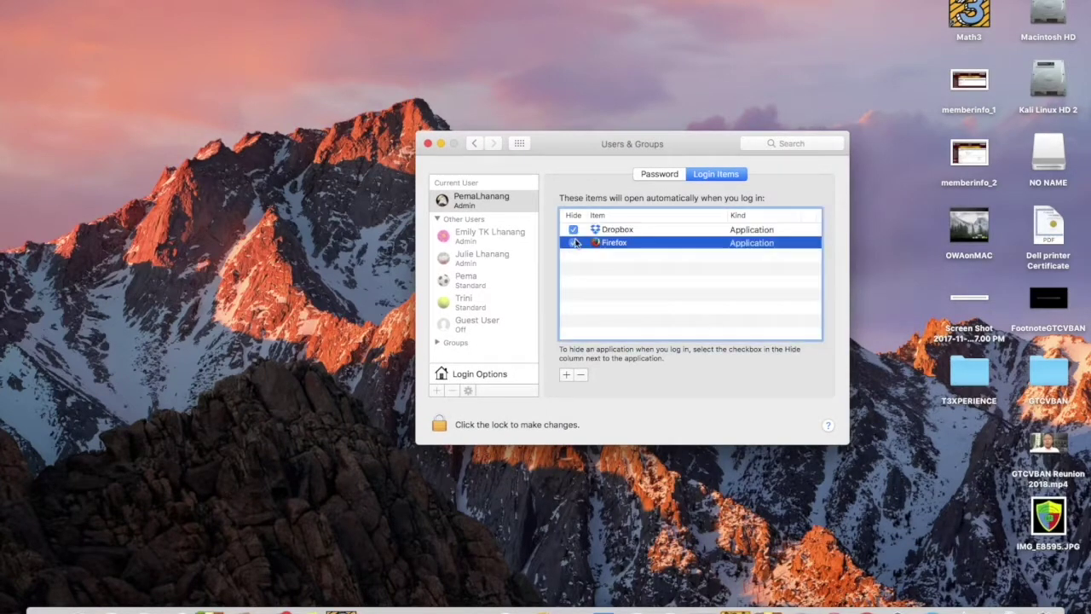
left_click(582, 375)
left_click(582, 377)
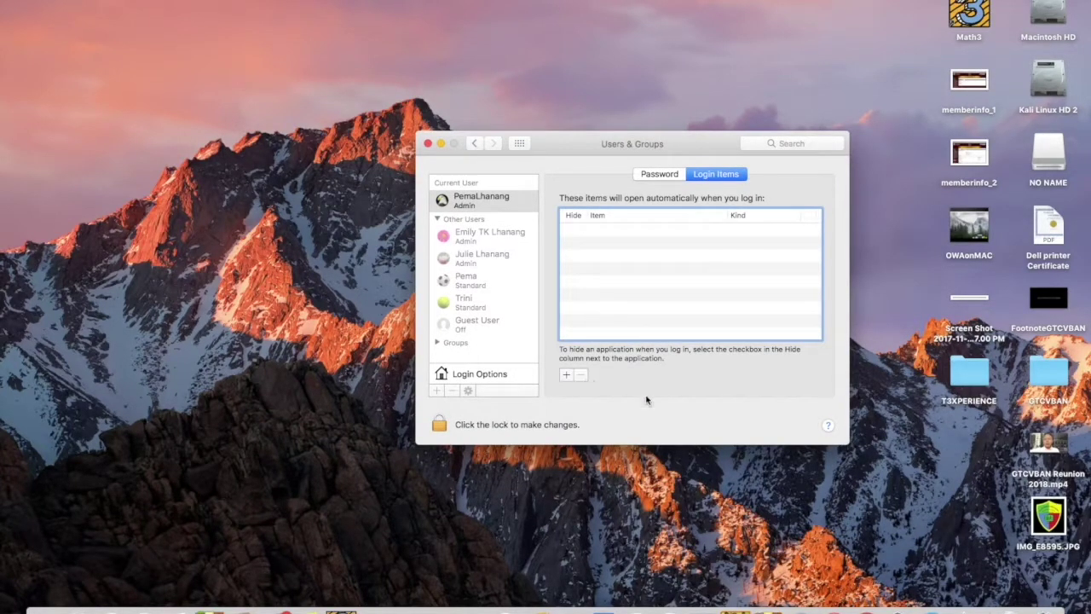
left_click(474, 143)
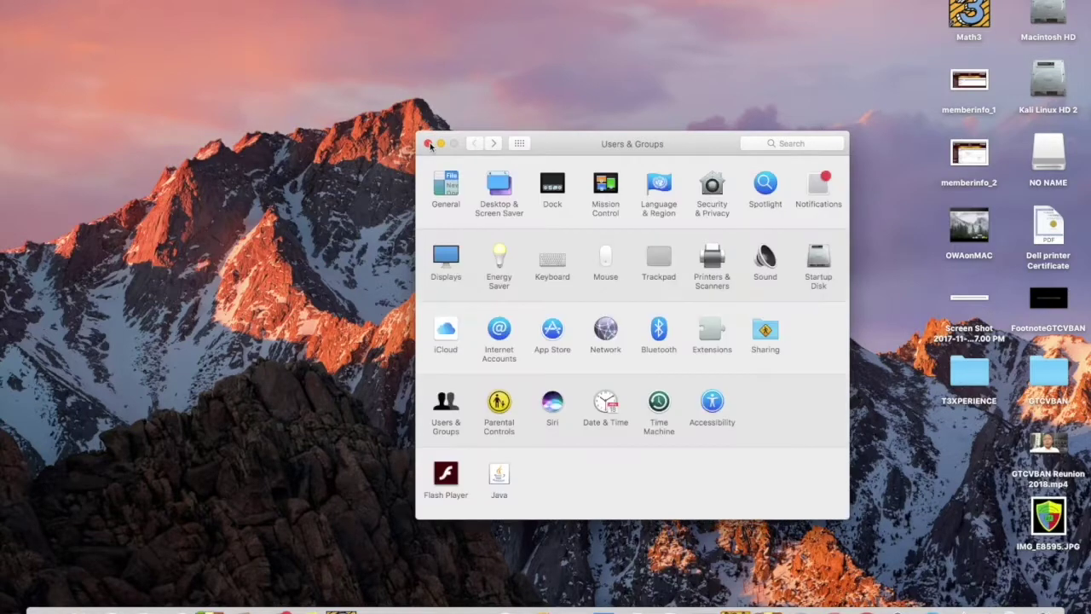
left_click(428, 144)
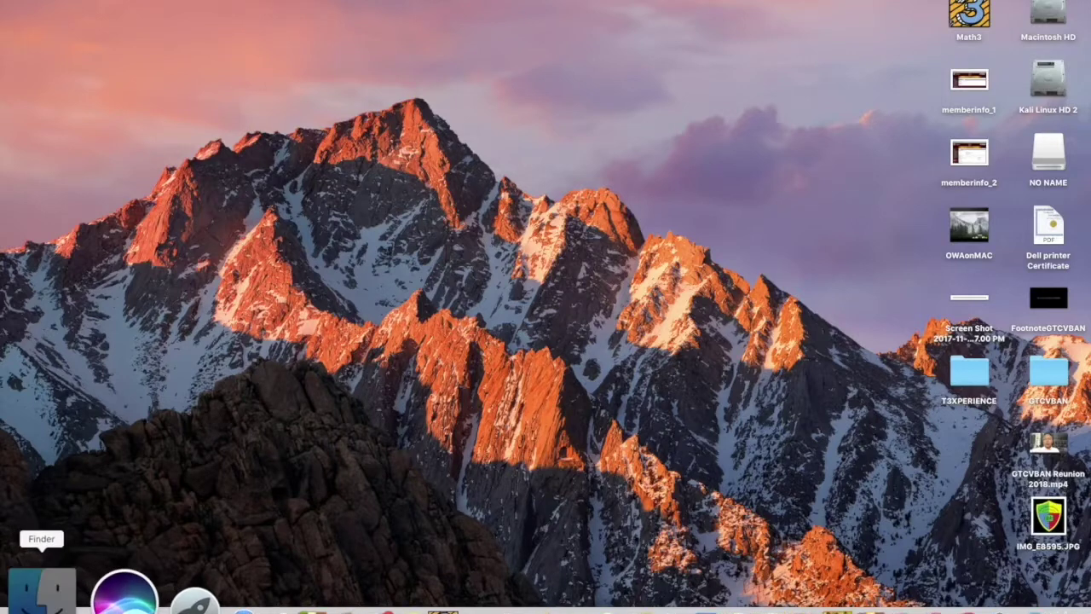
Step: Switch to Finder and open the Caches folder inside the Library folder of Macintosh HD, starting from the Computer location
left_click(55, 604)
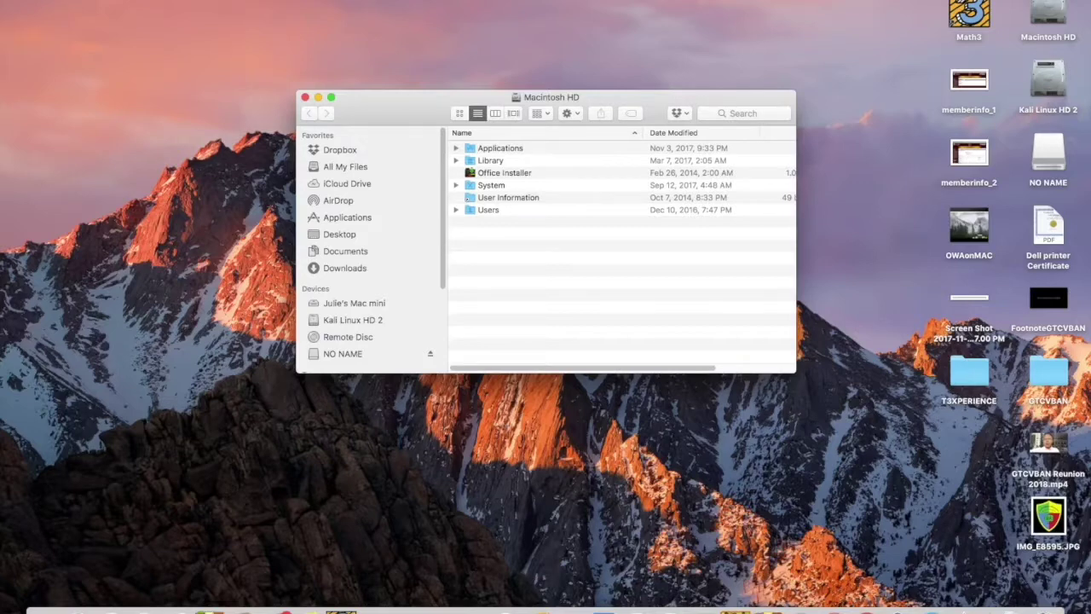
left_click(169, 0)
left_click(169, 0)
left_click(168, 0)
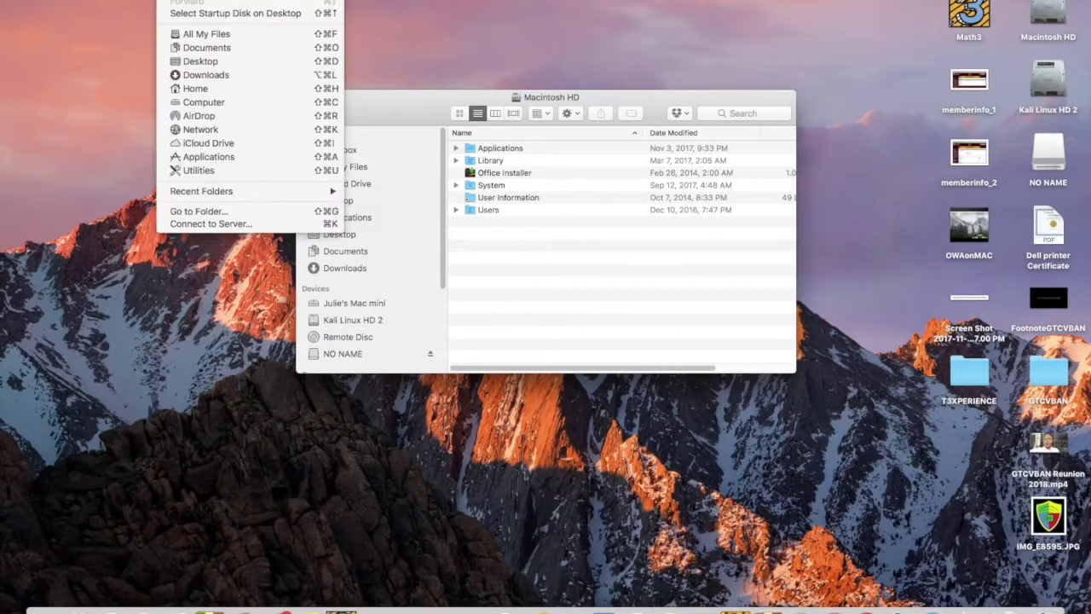
left_click(213, 103)
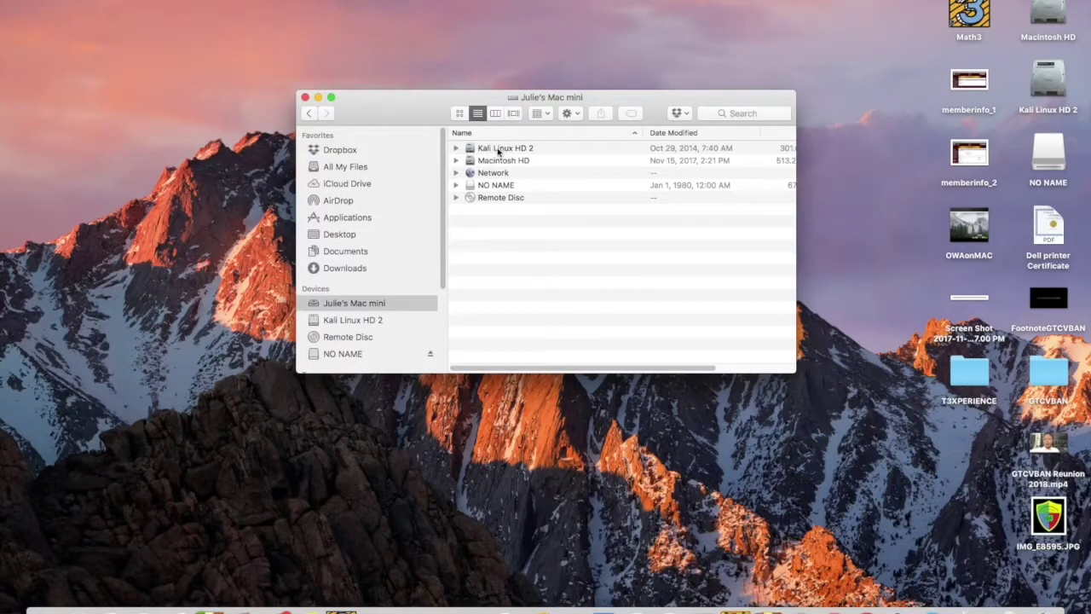
double_click(500, 161)
double_click(500, 161)
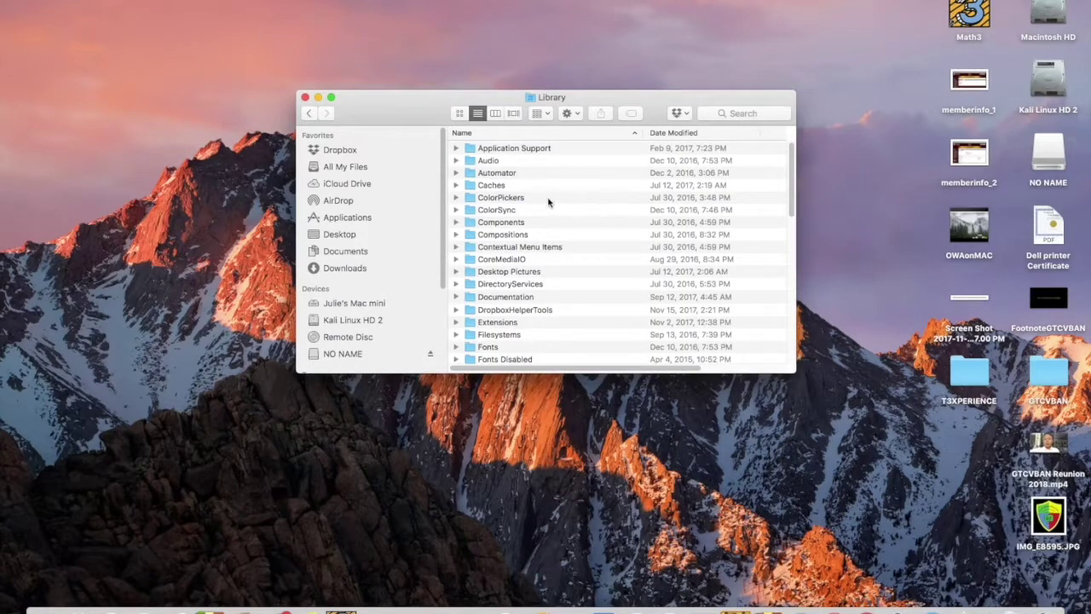
double_click(492, 186)
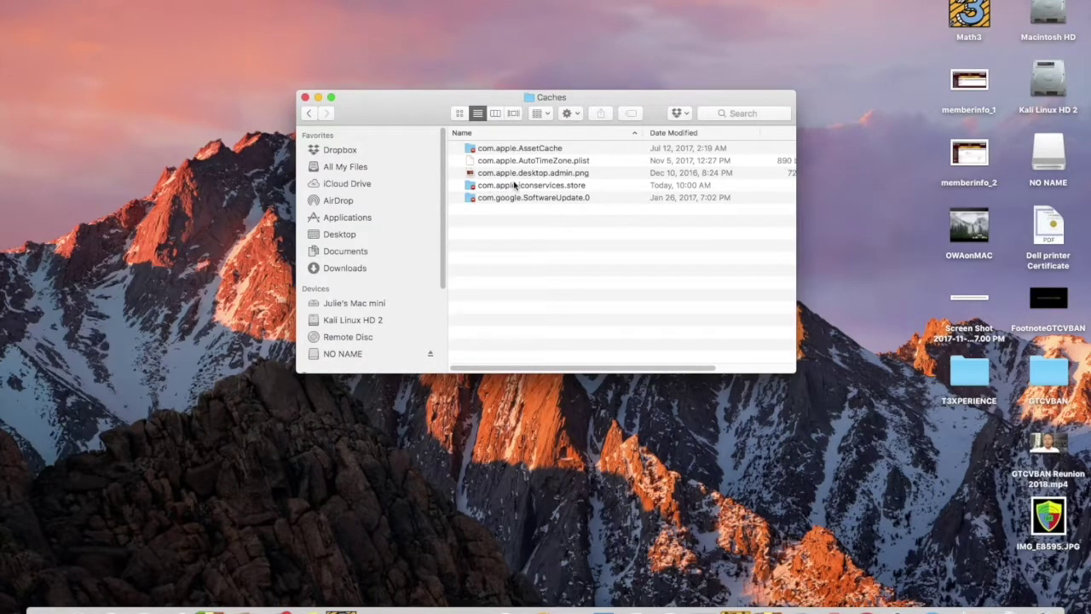
Step: Move all items in the Caches folder to the Trash, authorise it with the account password, and close the window
left_click(514, 185)
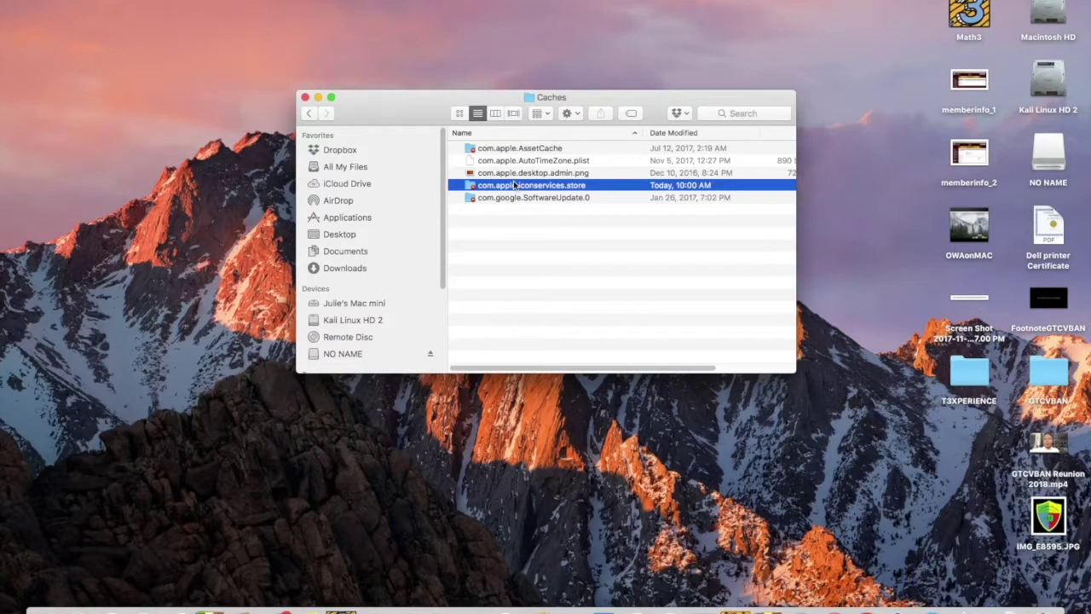
key("ctrl+a")
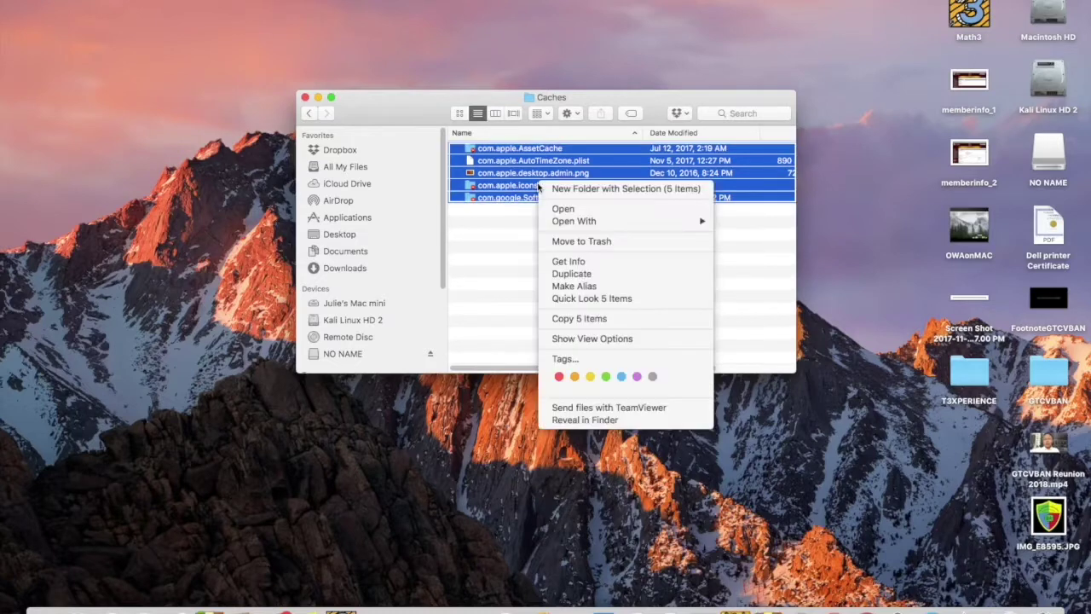
right_click(548, 186)
left_click(607, 242)
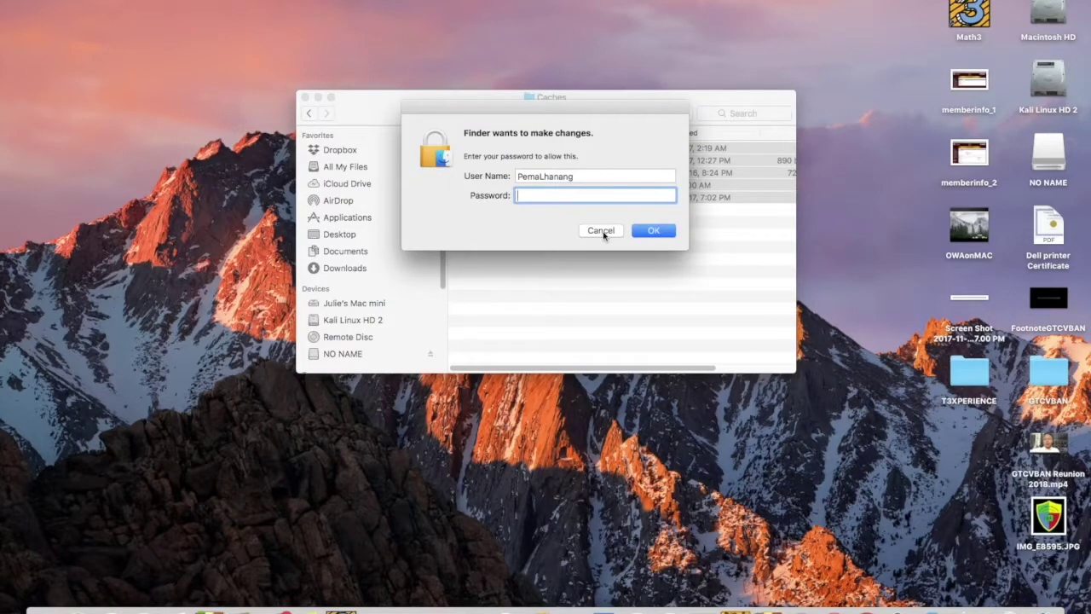
type("•••••••••••••")
key("Return")
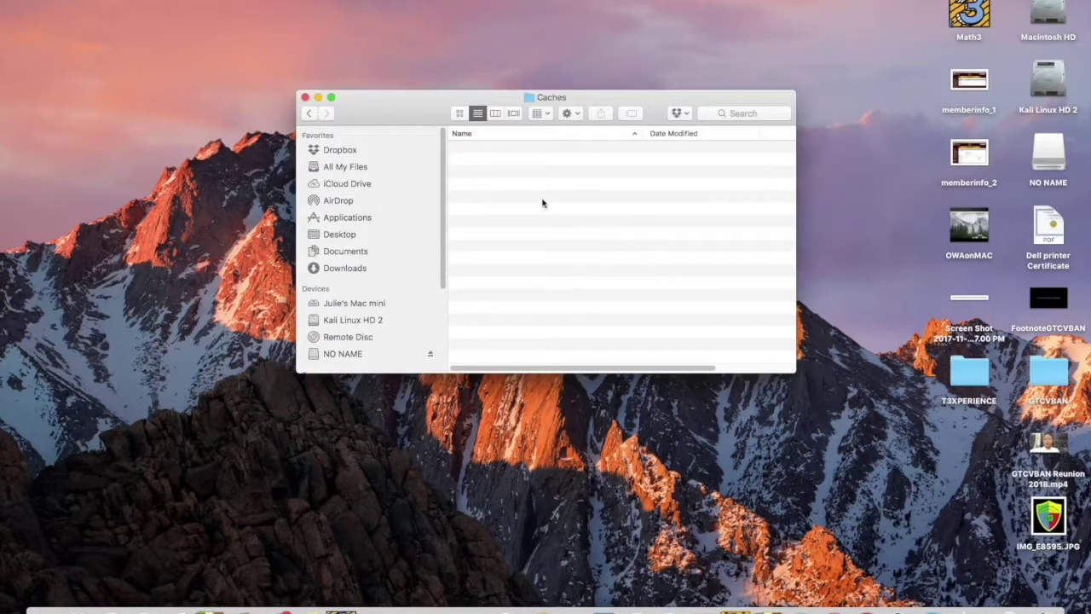
left_click(305, 98)
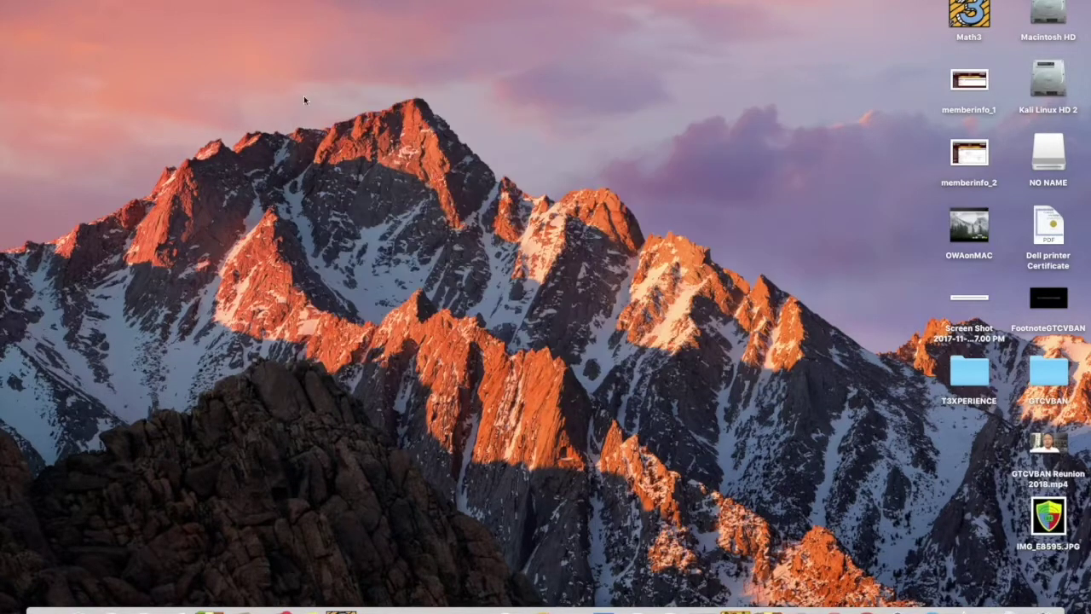
Step: Switch to Safari and clear its browsing data for all history
mouse_move(844, 607)
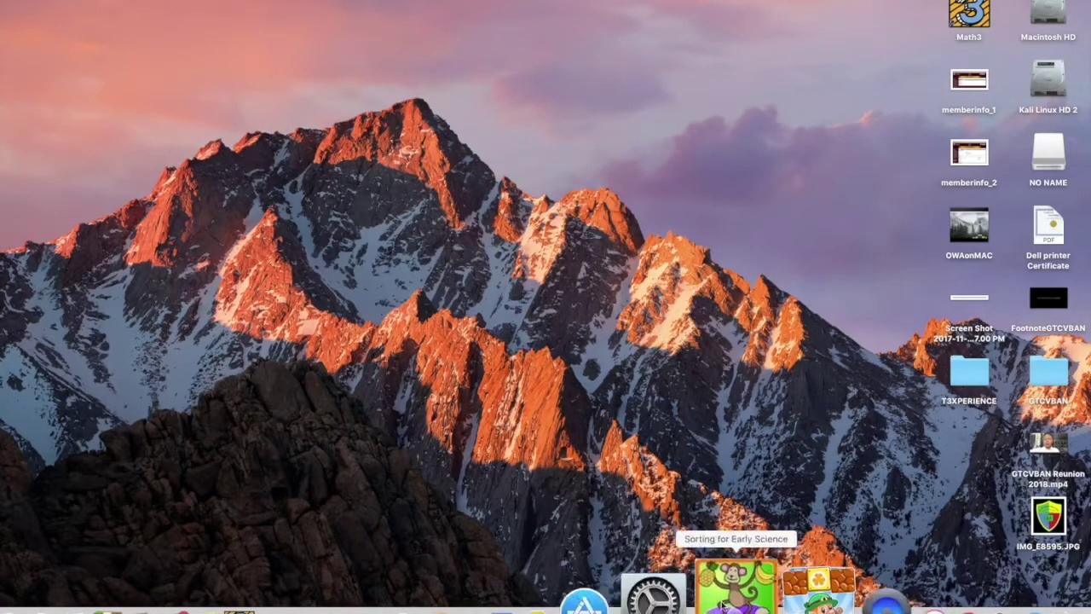
left_click(153, 588)
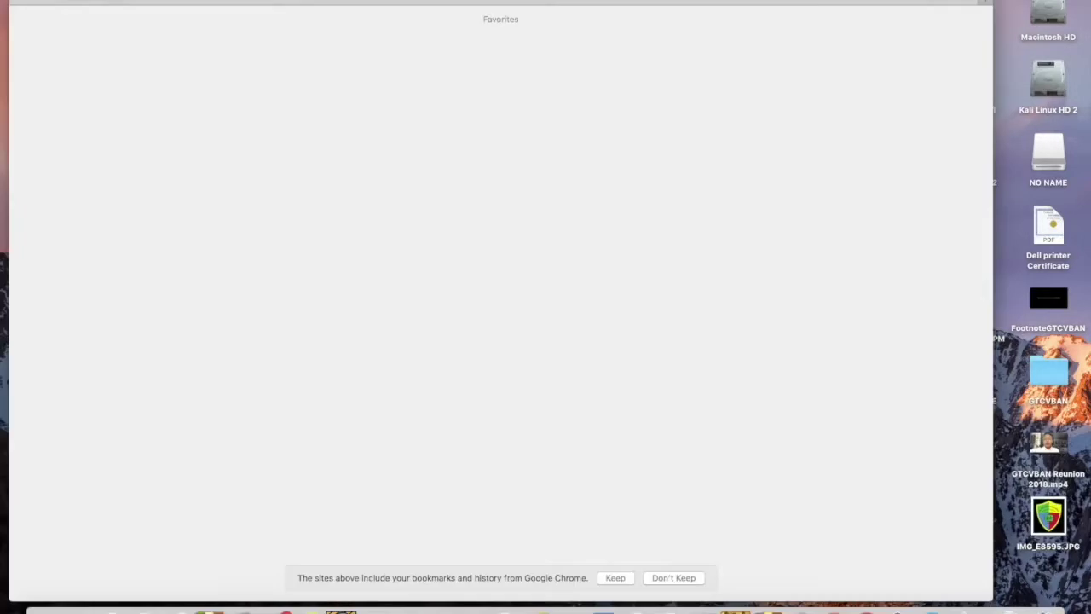
left_click(173, 0)
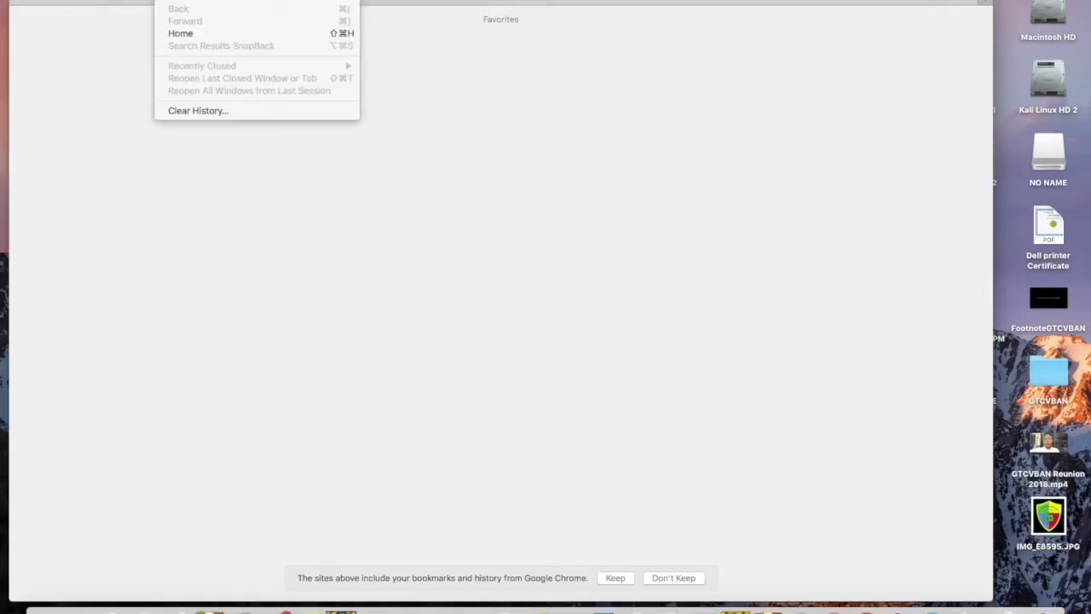
left_click(206, 110)
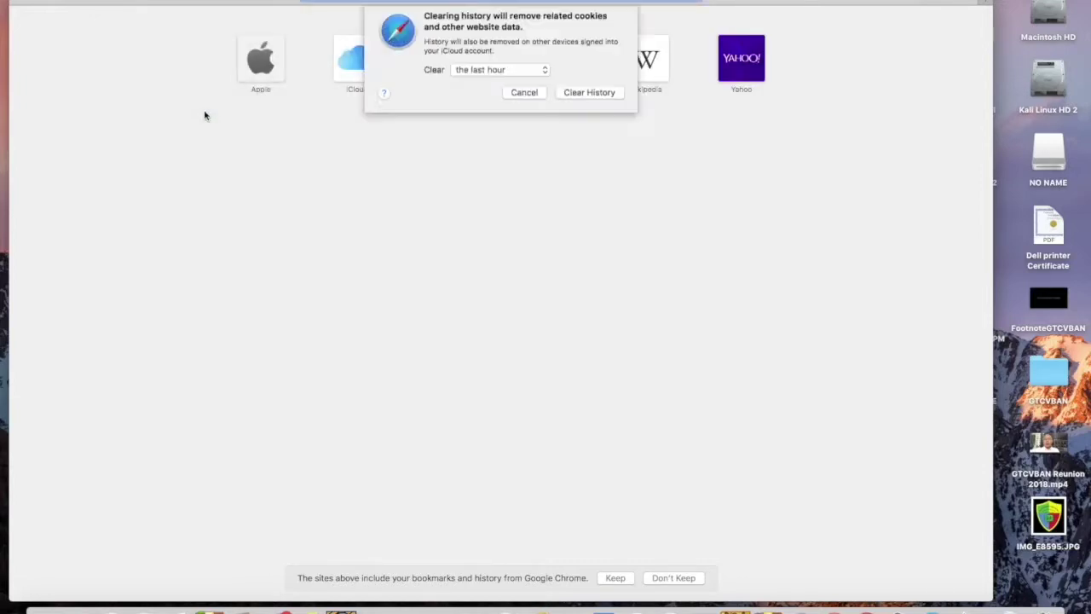
left_click(545, 79)
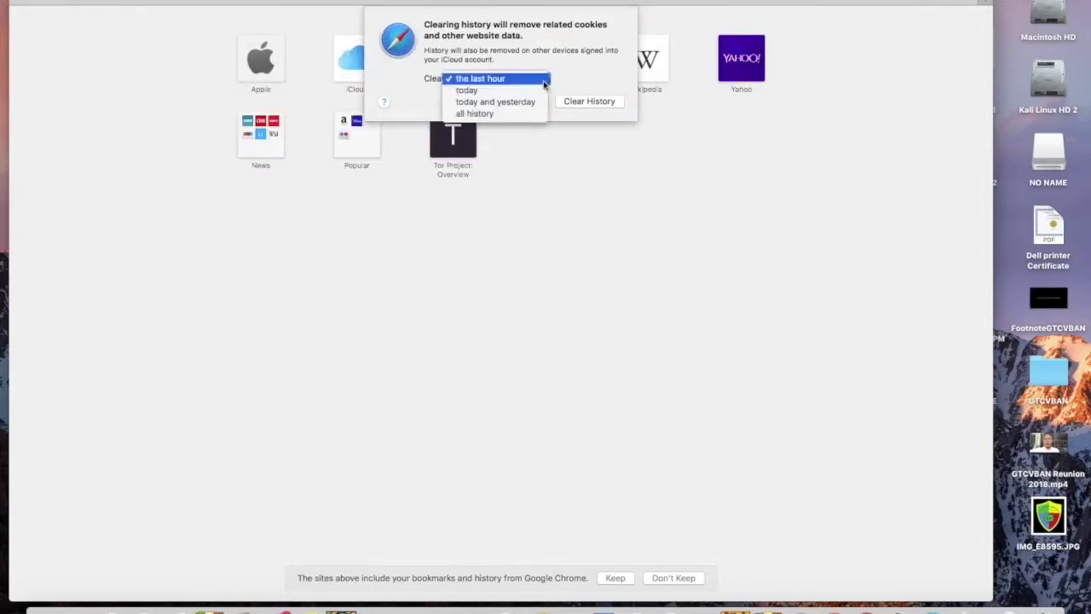
left_click(503, 114)
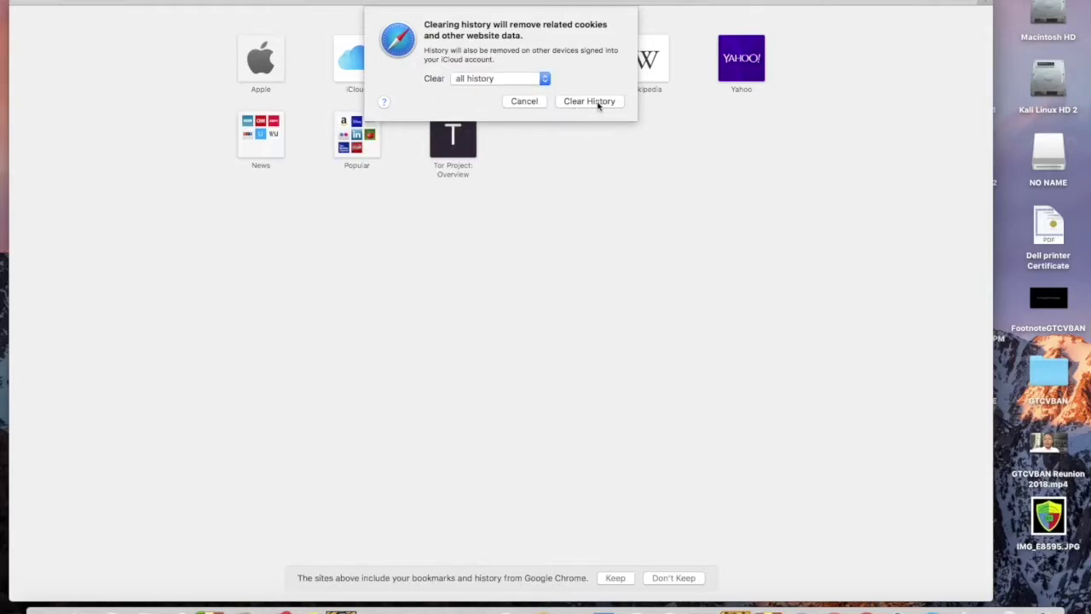
left_click(589, 101)
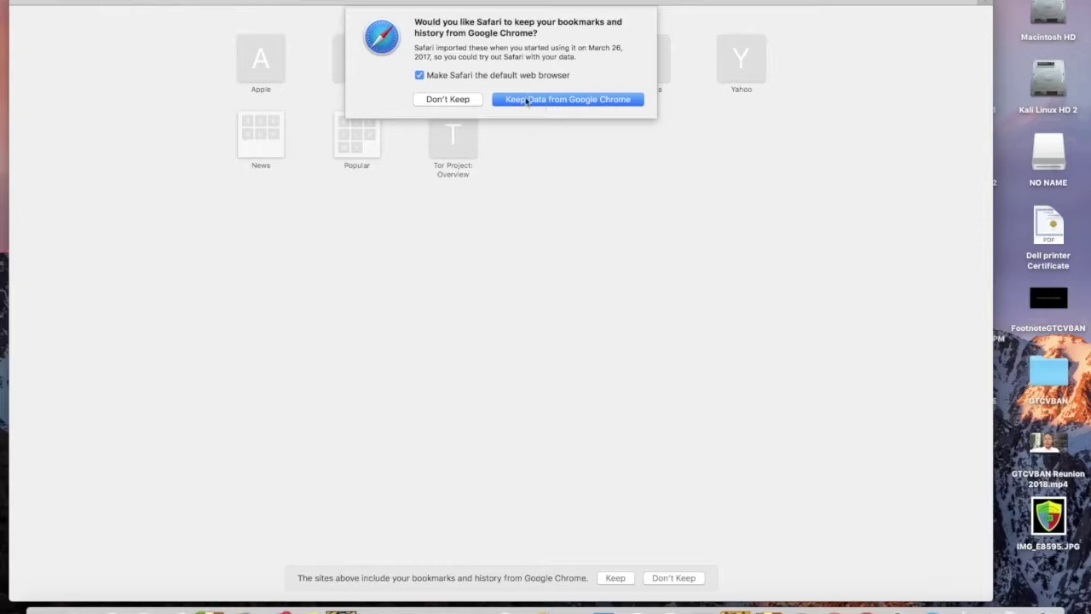
Step: Decline to keep the bookmarks and history imported from Google Chrome, close the Safari window, and make Safari the default browser
left_click(469, 103)
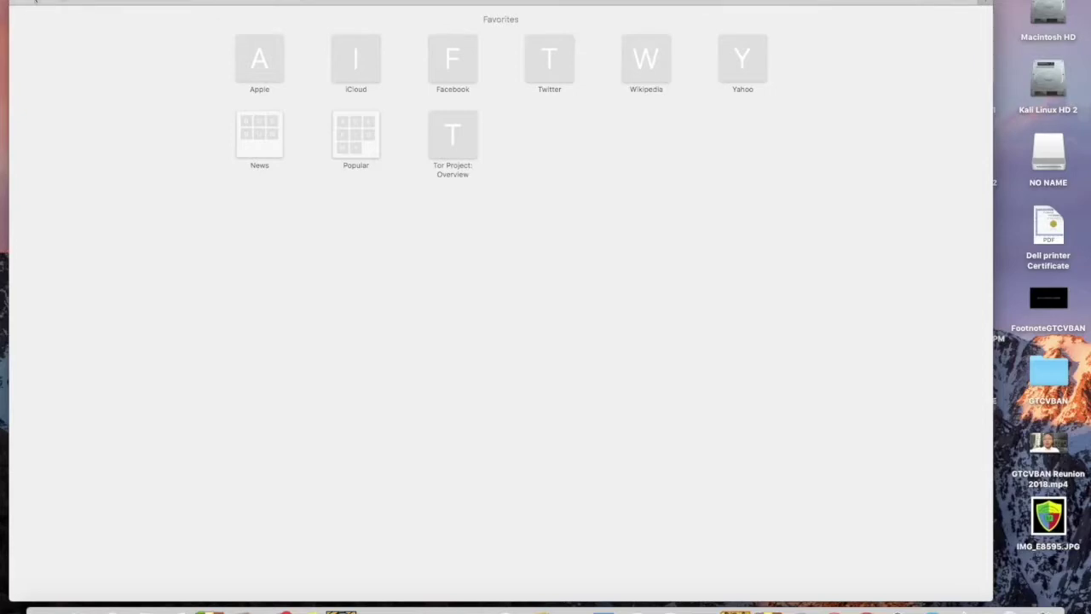
left_click(26, 2)
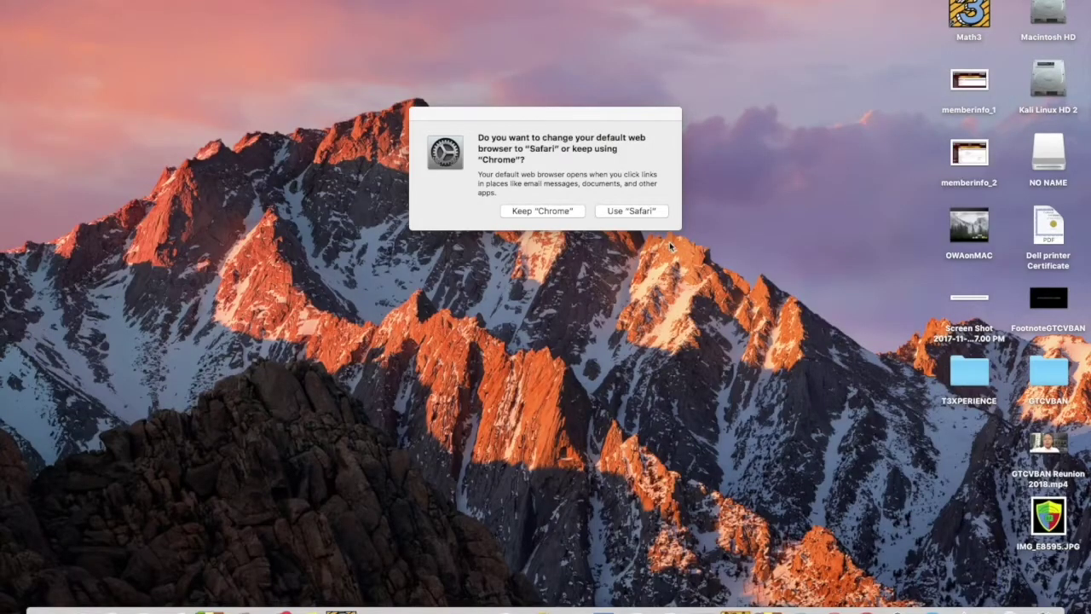
left_click(618, 213)
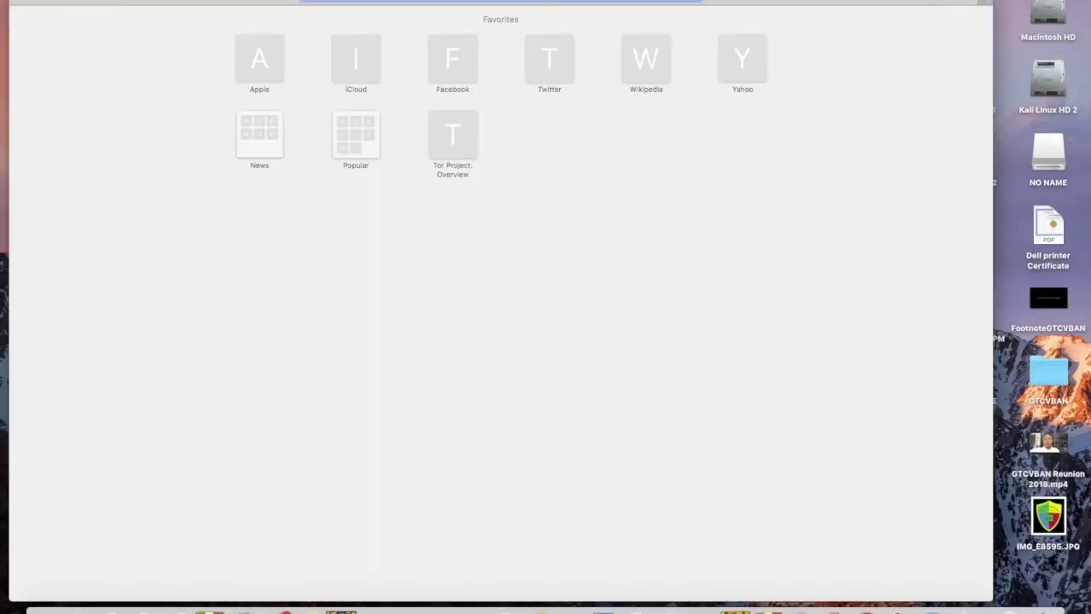
Step: Open Google and search the web for "malwarebytes for mac"
type("google")
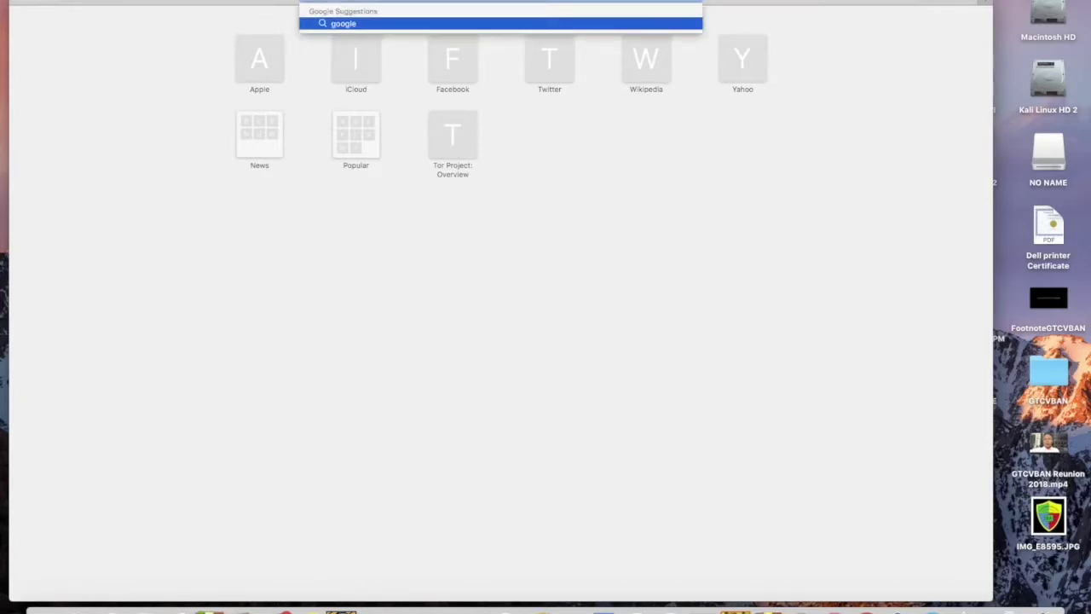
key("Return")
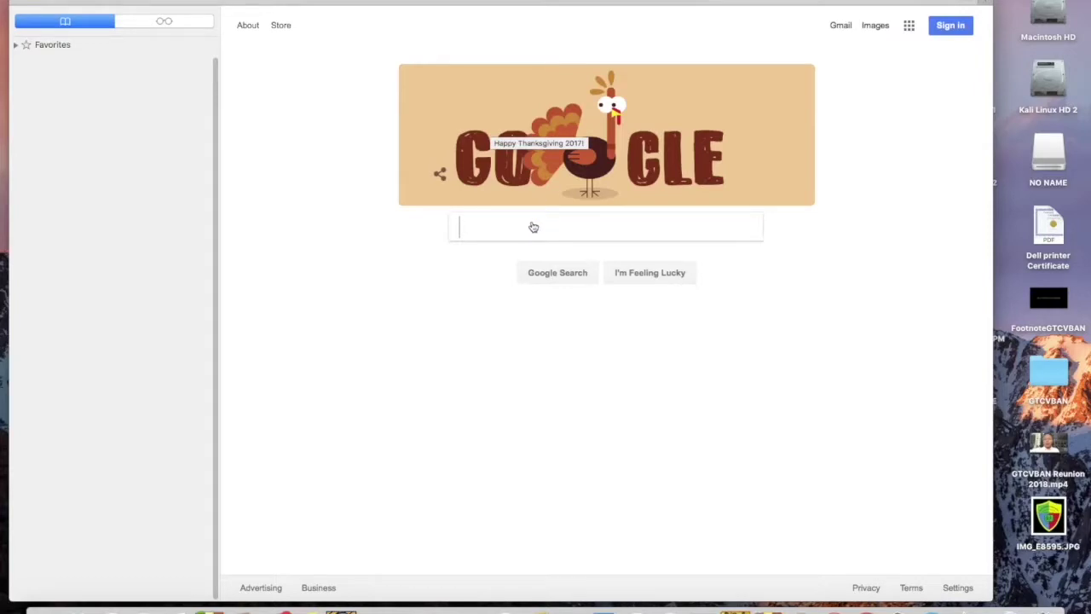
type("malw")
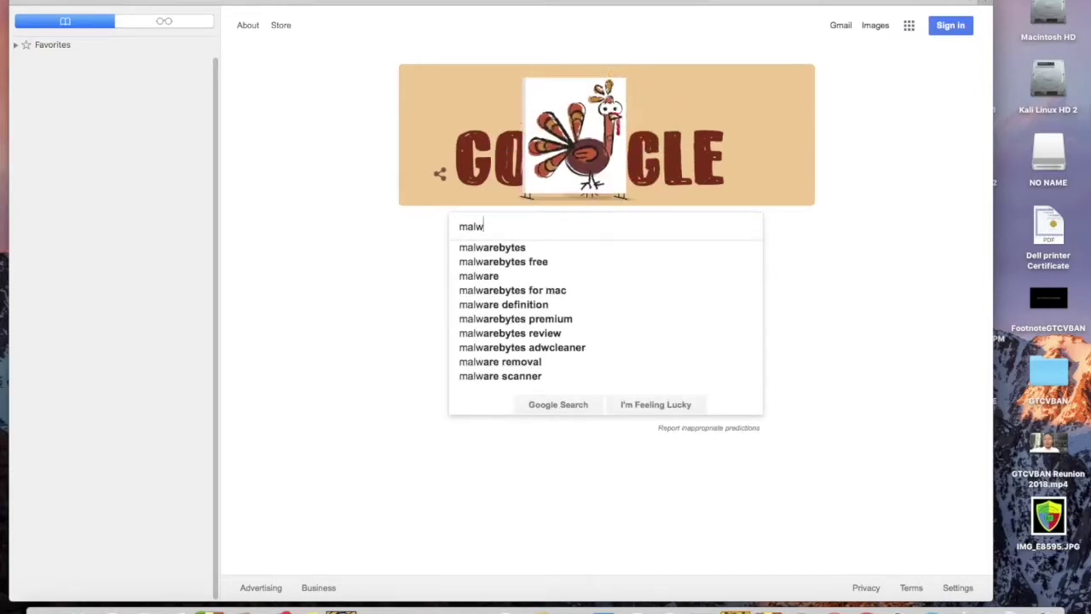
key("Down")
type("f")
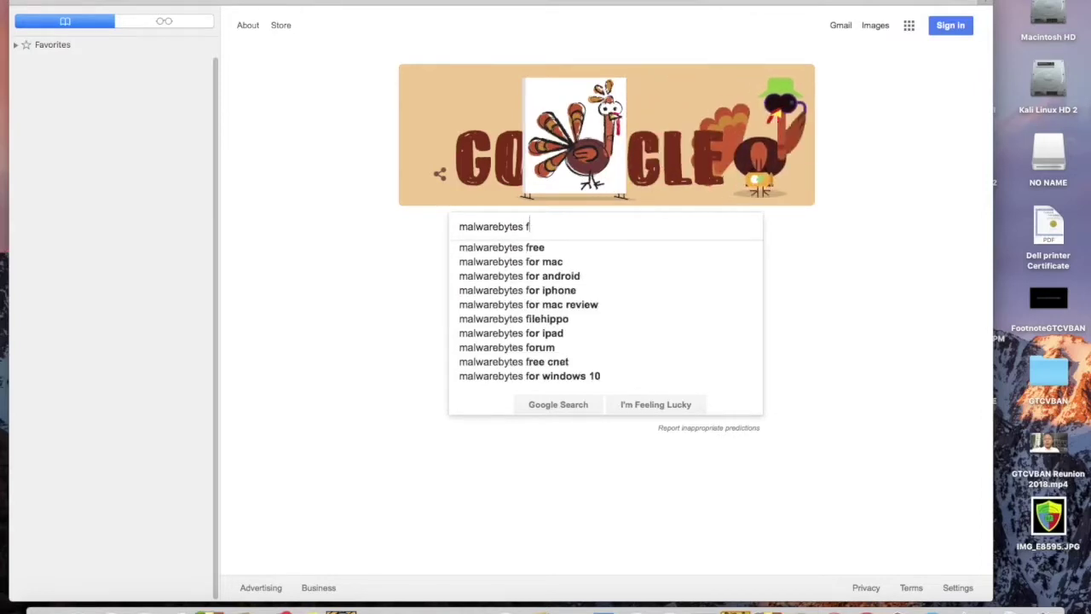
key("Down")
key("Down")
key("Return")
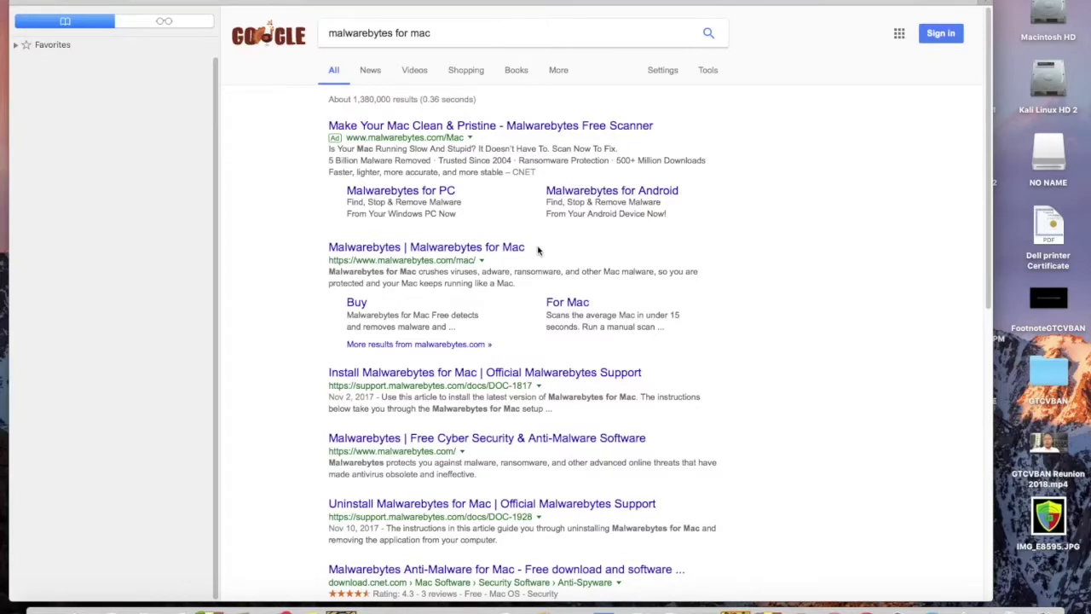
Step: Open the official Malwarebytes for Mac page from the search results and download the free version
left_click(457, 249)
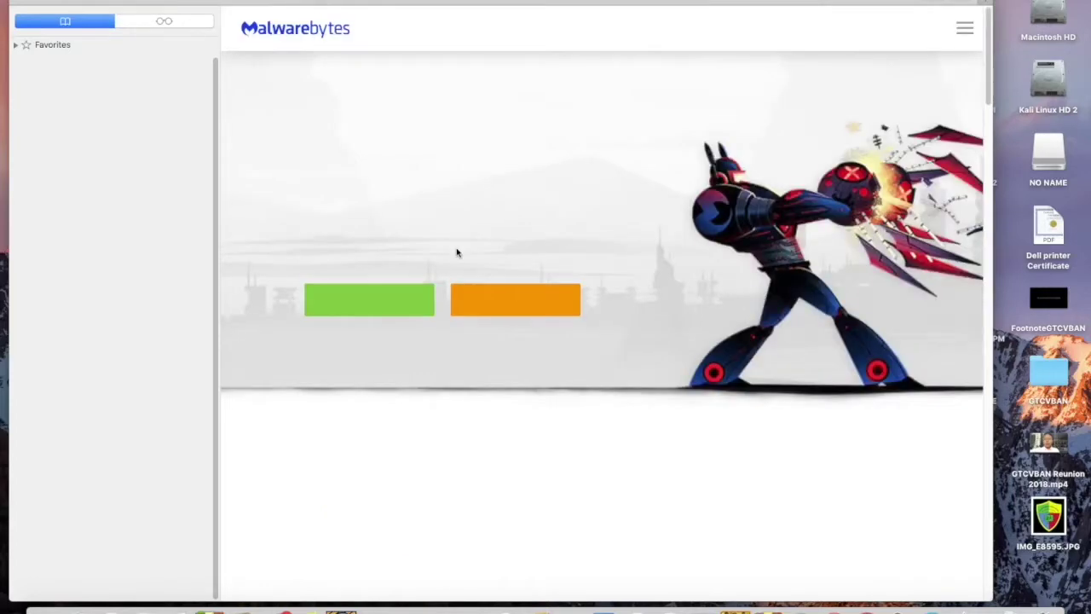
left_click(402, 303)
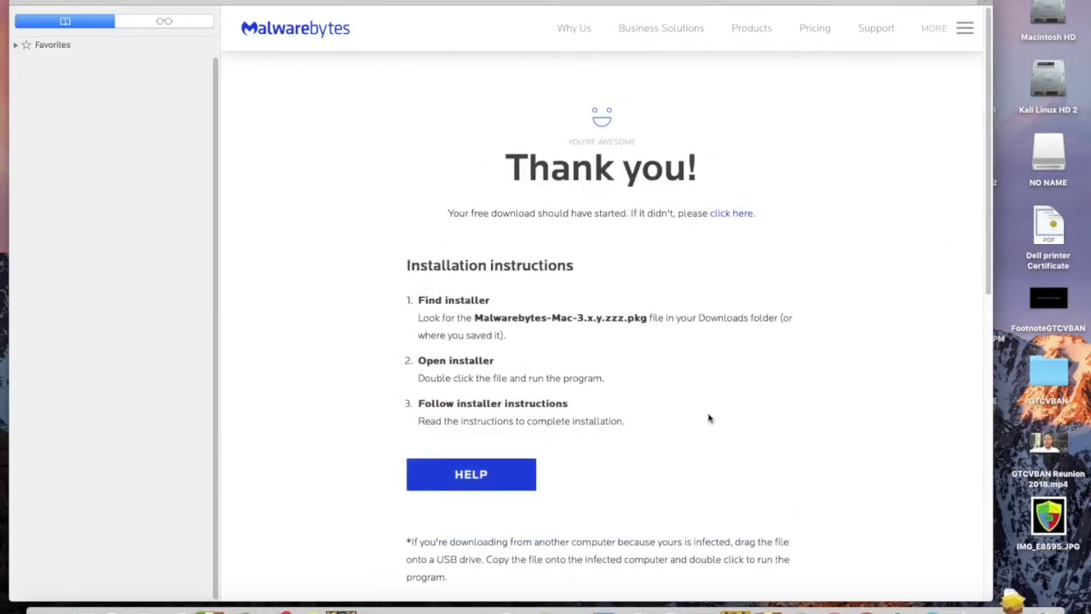
Step: Try to open the downloaded Malwarebytes-Mac-3.1.1.505.pkg from the Downloads stack in the Dock
left_click(1023, 588)
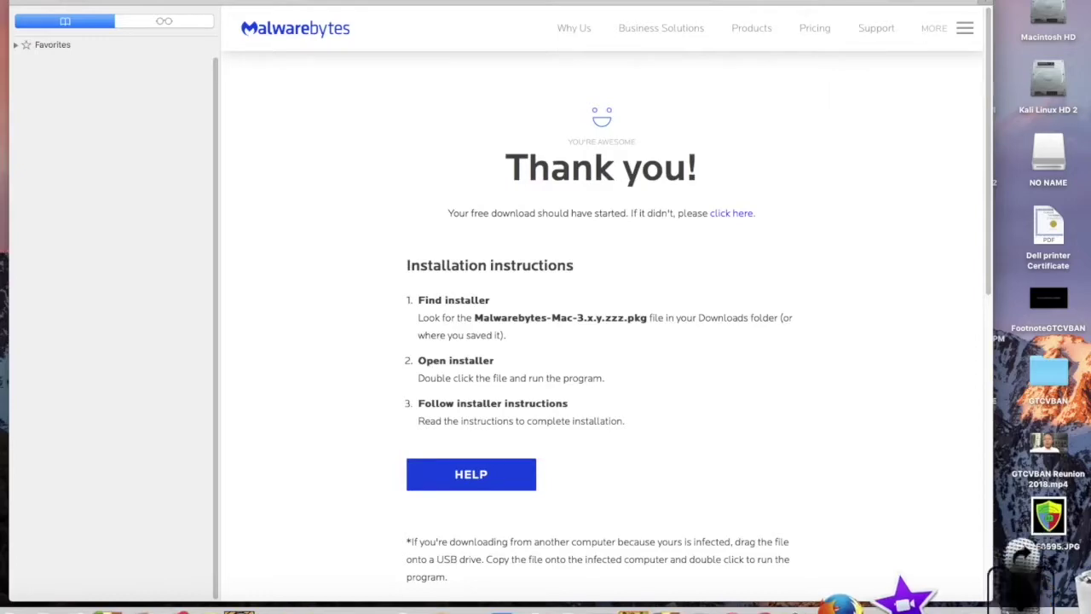
left_click(981, 534)
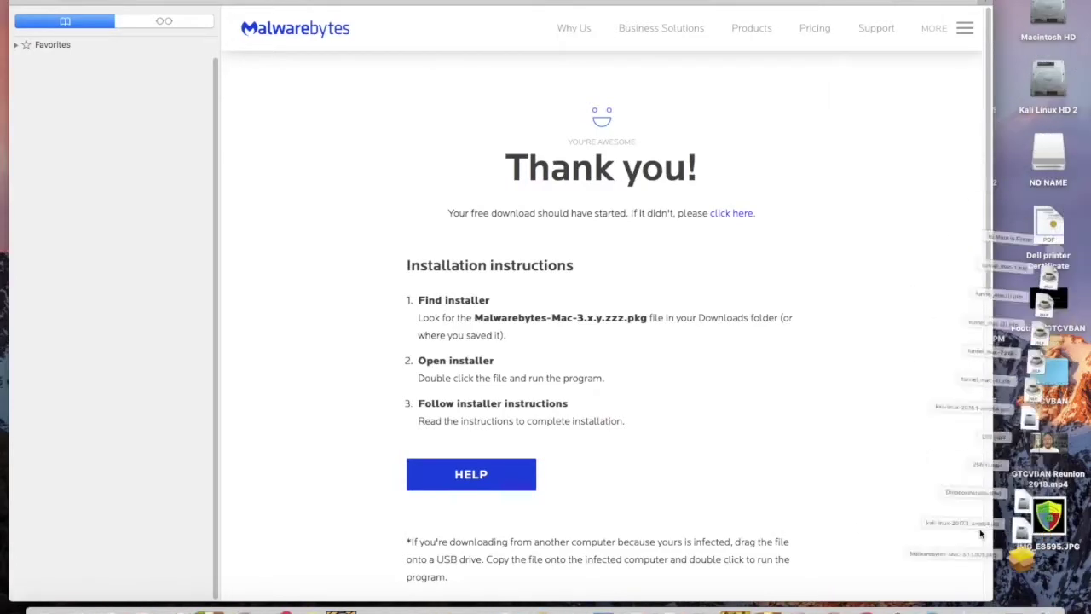
left_click(1018, 596)
left_click(989, 539)
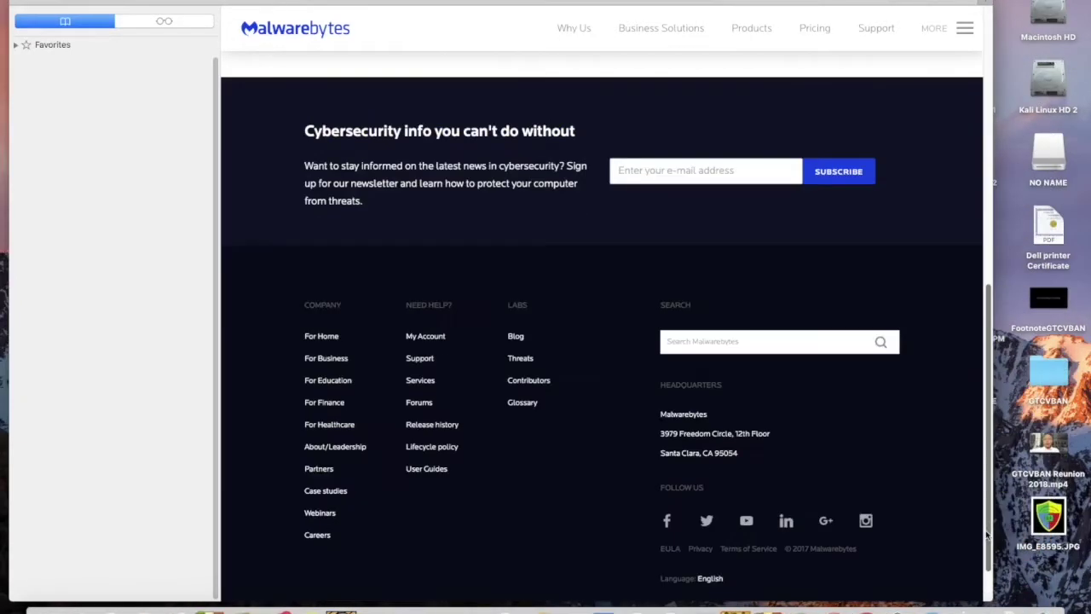
left_click(1018, 595)
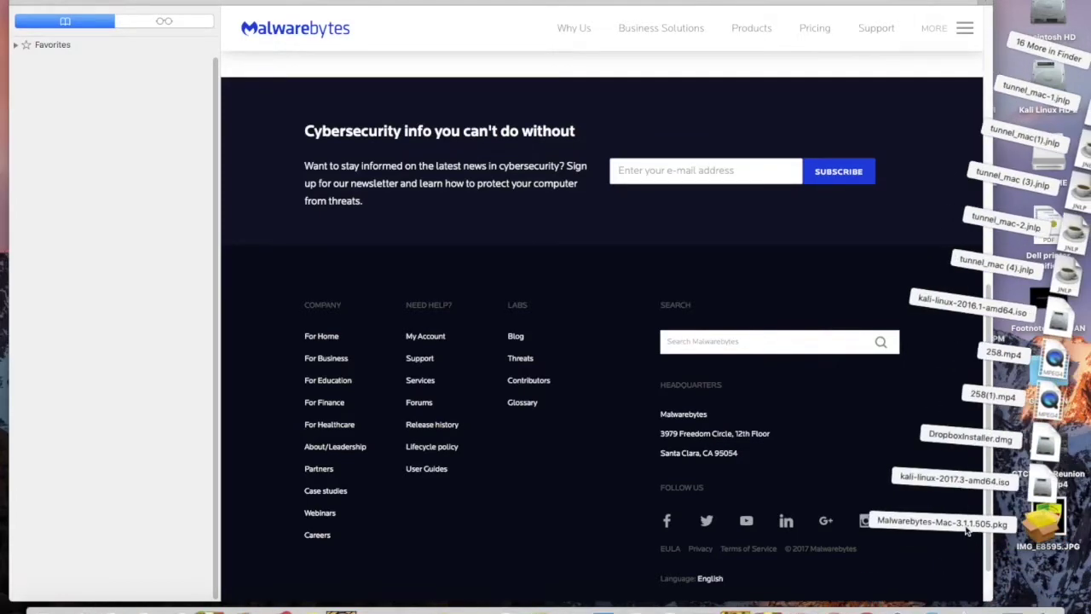
left_click(966, 531)
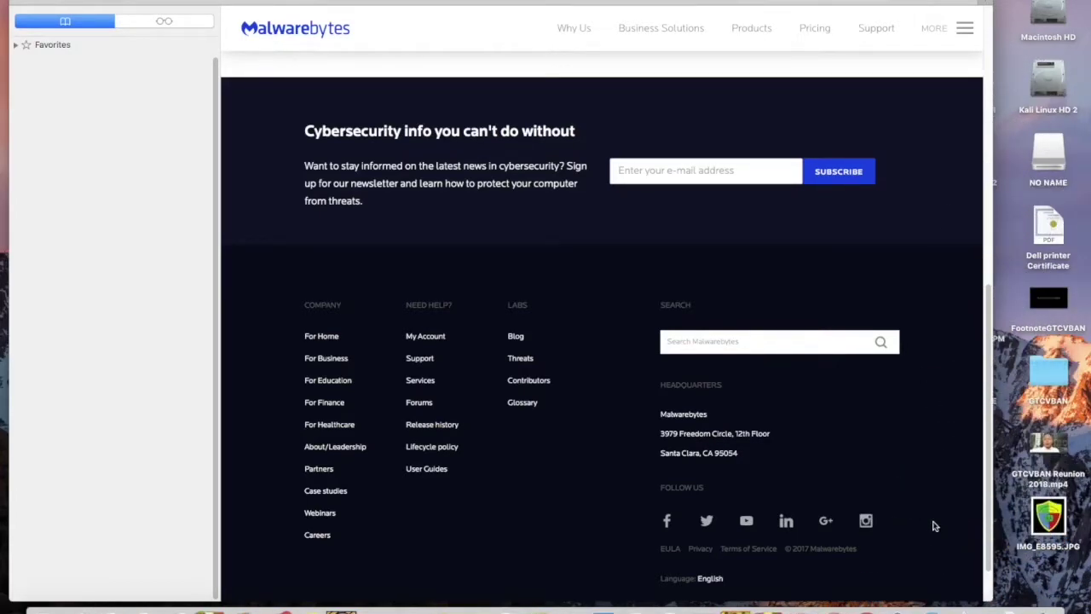
mouse_move(173, 597)
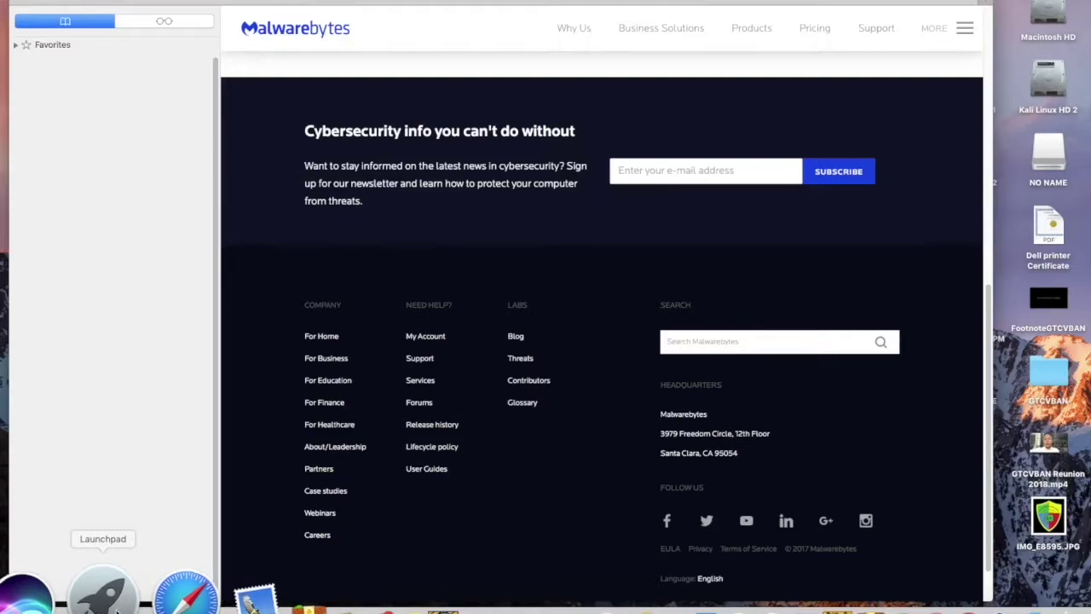
left_click(117, 605)
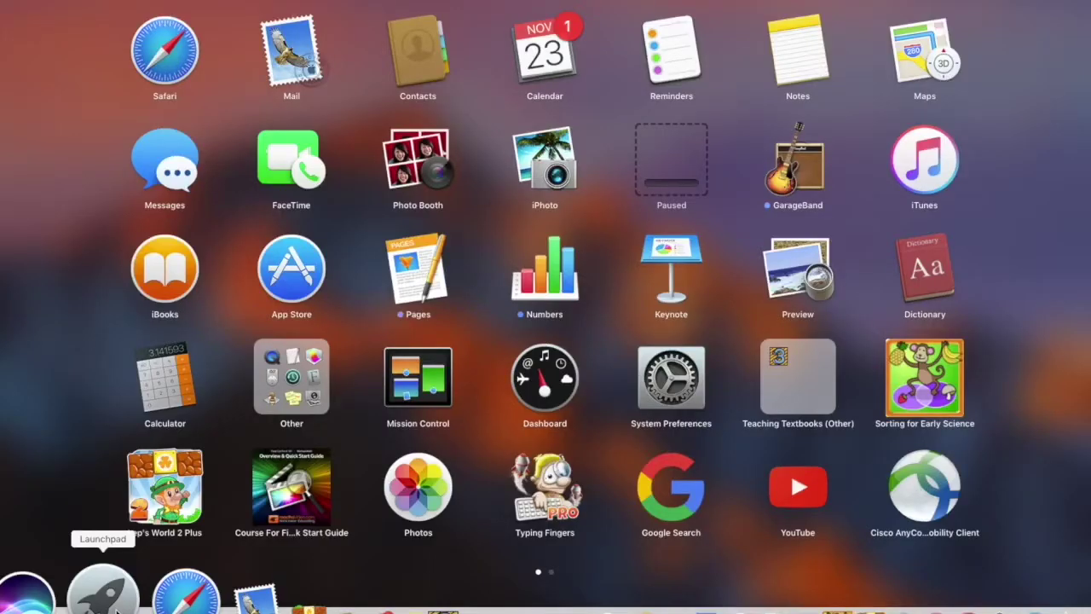
left_click(103, 597)
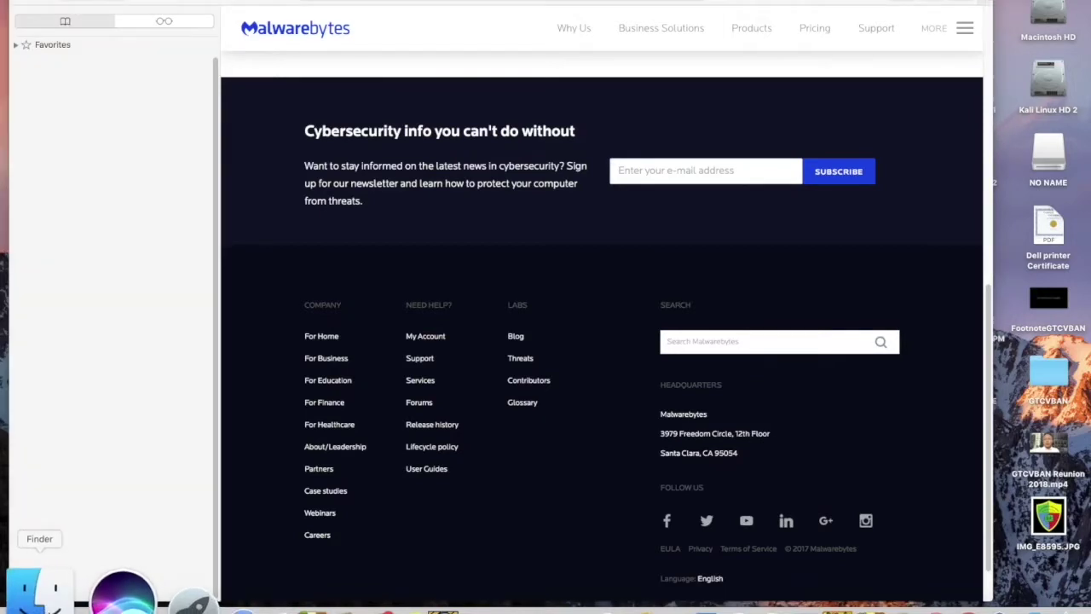
Step: Switch to Finder, open Malwarebytes-Mac-3.1.1.505.pkg from the Downloads folder, and close the Safari window
left_click(60, 597)
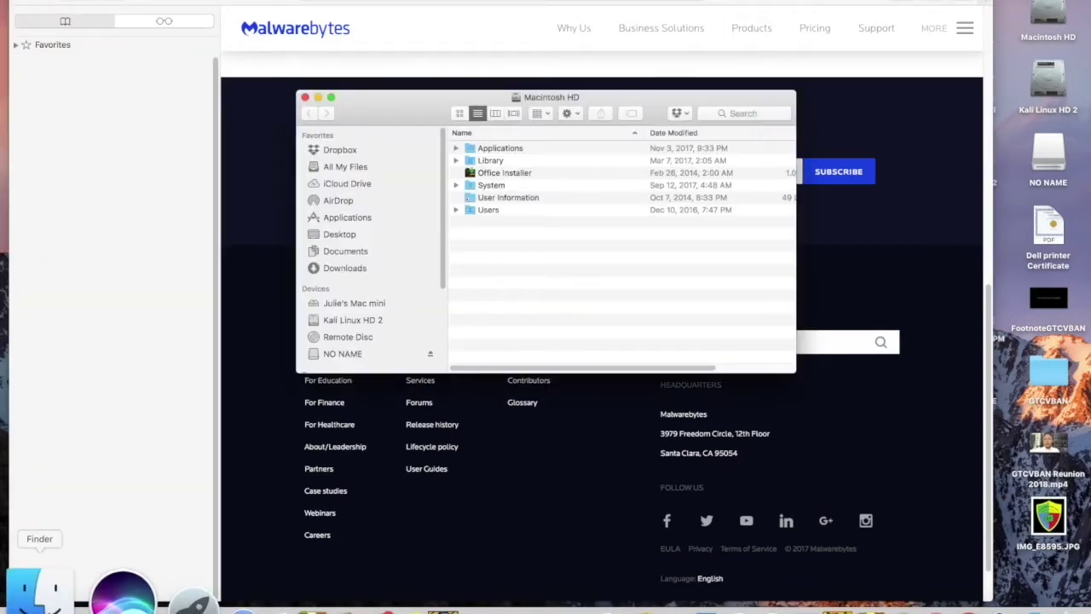
left_click(353, 268)
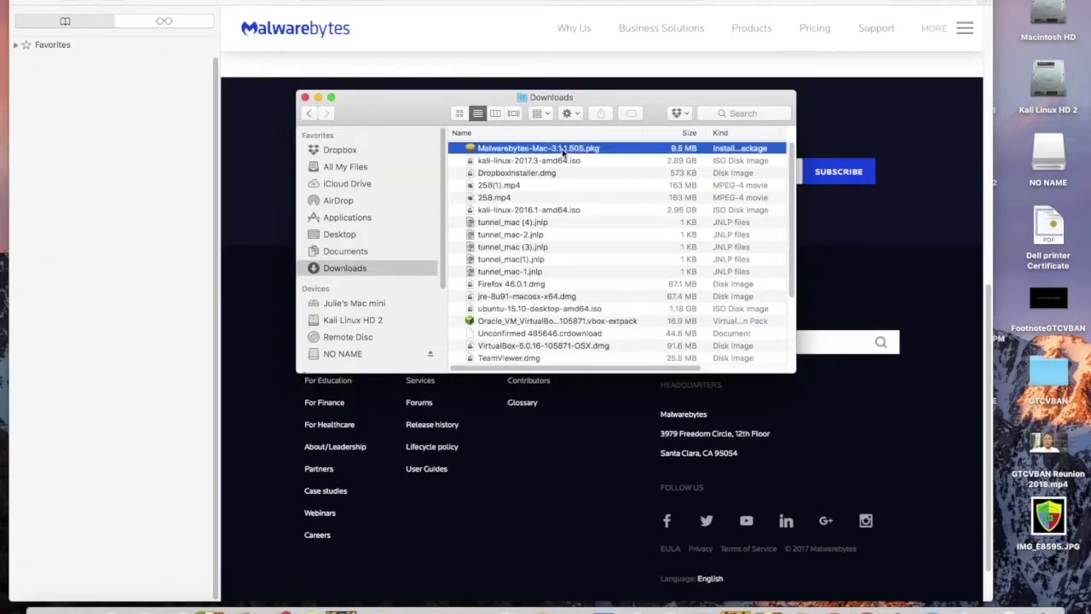
left_click(563, 150)
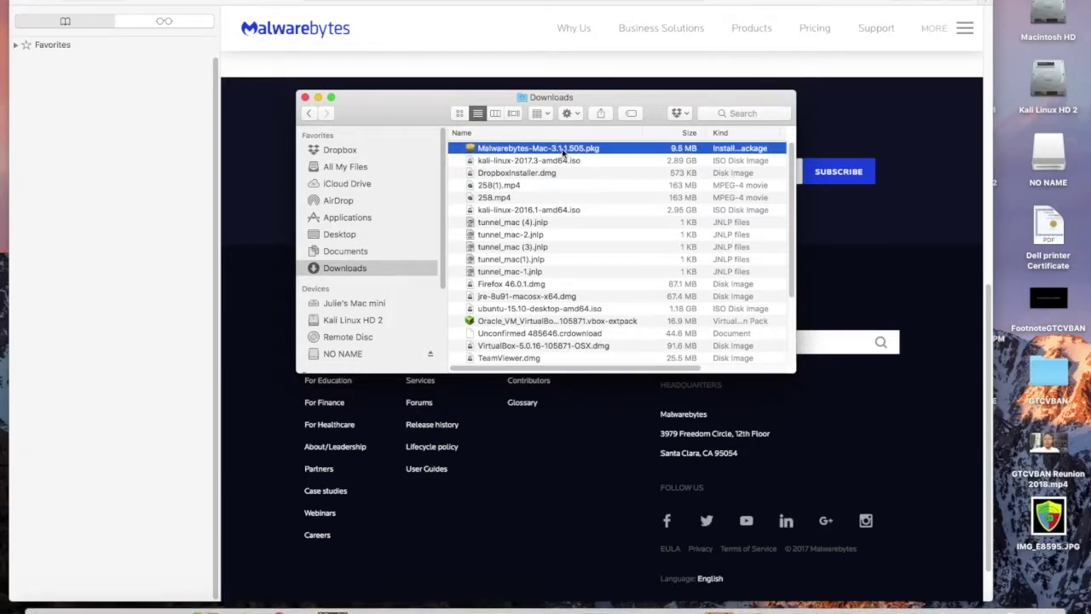
left_click(74, 22)
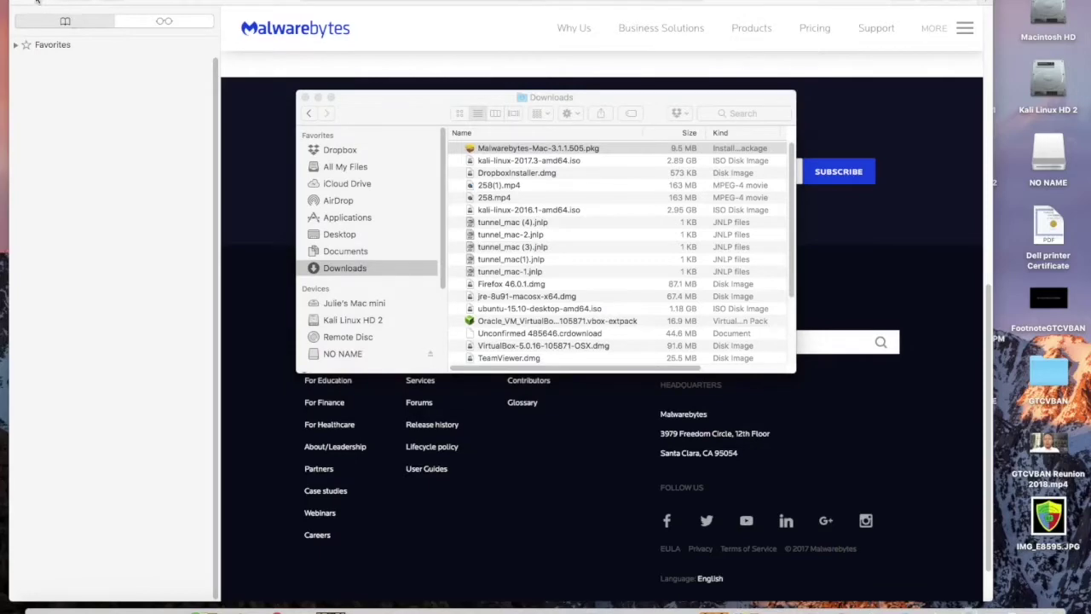
left_click(44, 5)
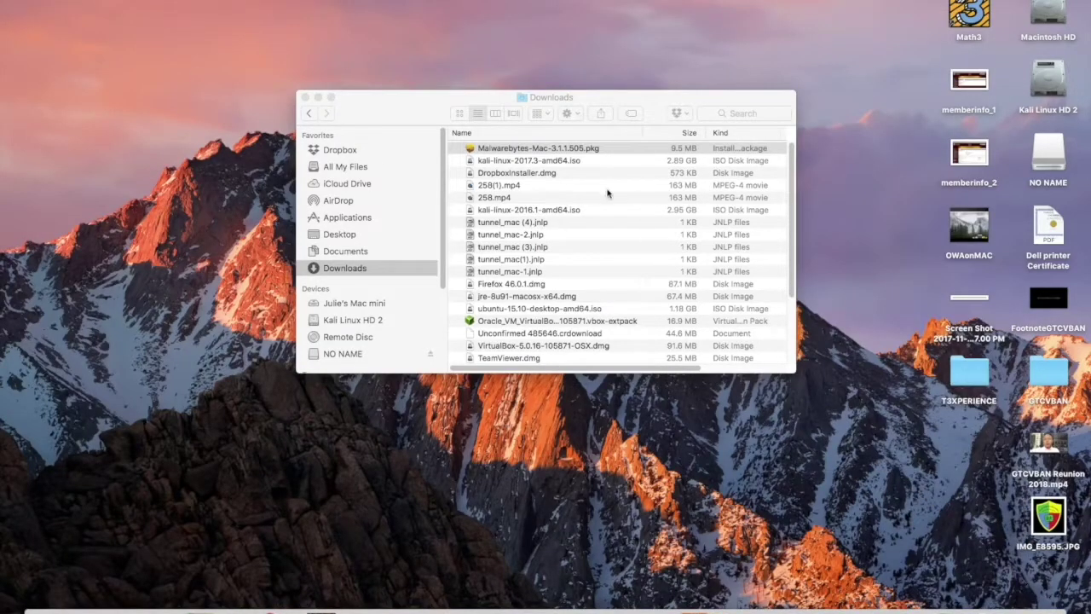
Step: Bring the Malwarebytes installer forward, allow its compatibility check, and proceed through the introduction to accept the software license agreement
left_click(648, 106)
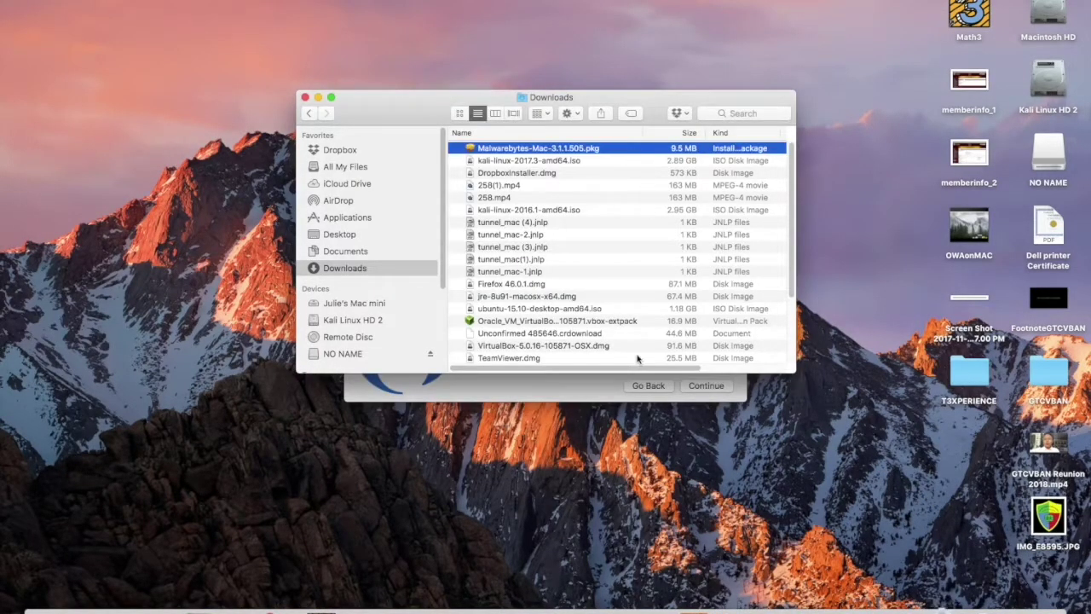
left_click(559, 379)
left_click(639, 219)
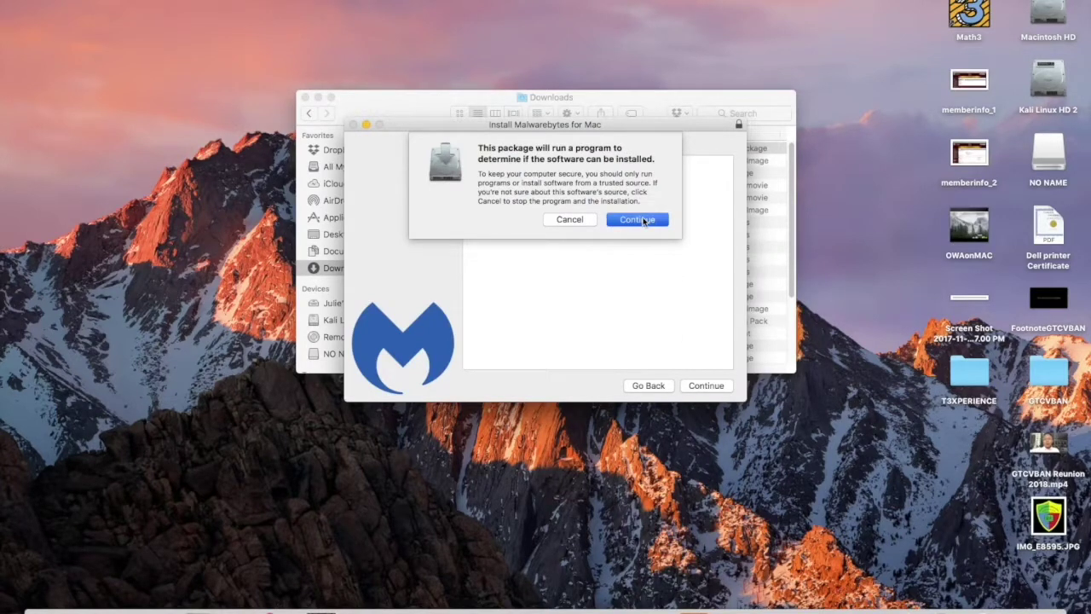
left_click(699, 386)
left_click(699, 386)
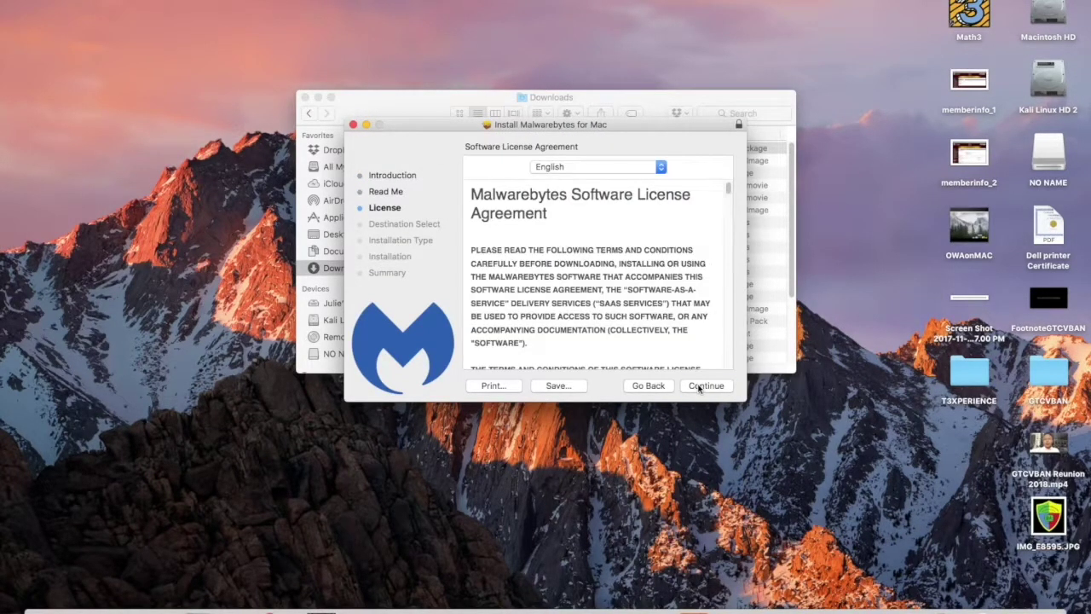
left_click(699, 386)
left_click(672, 230)
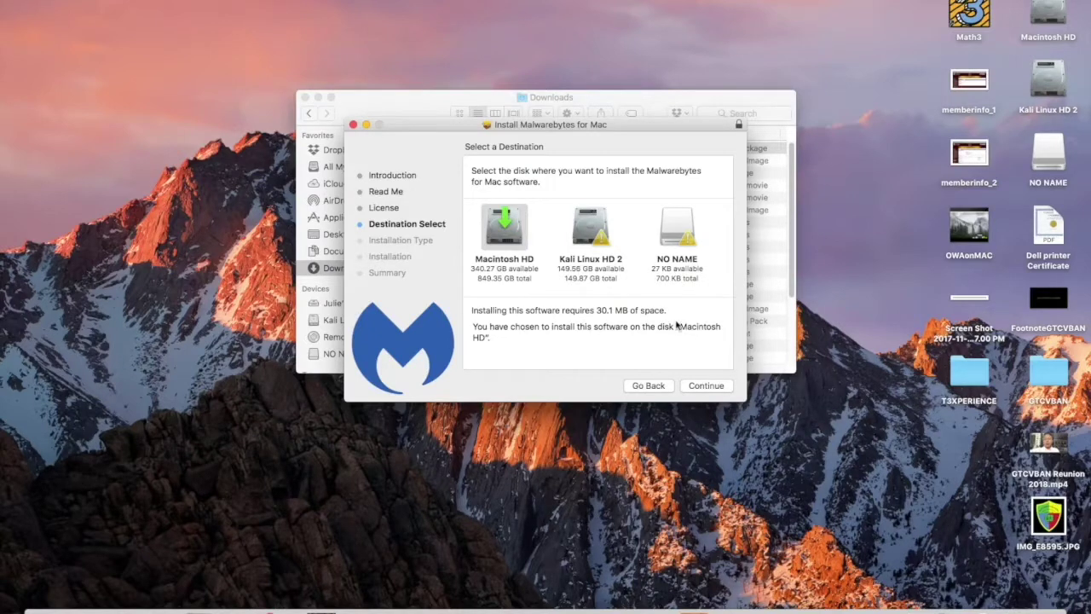
Step: Install Malwarebytes on Macintosh HD, authorising with the account password, and move the installer to the Trash when closing it
left_click(1078, 436)
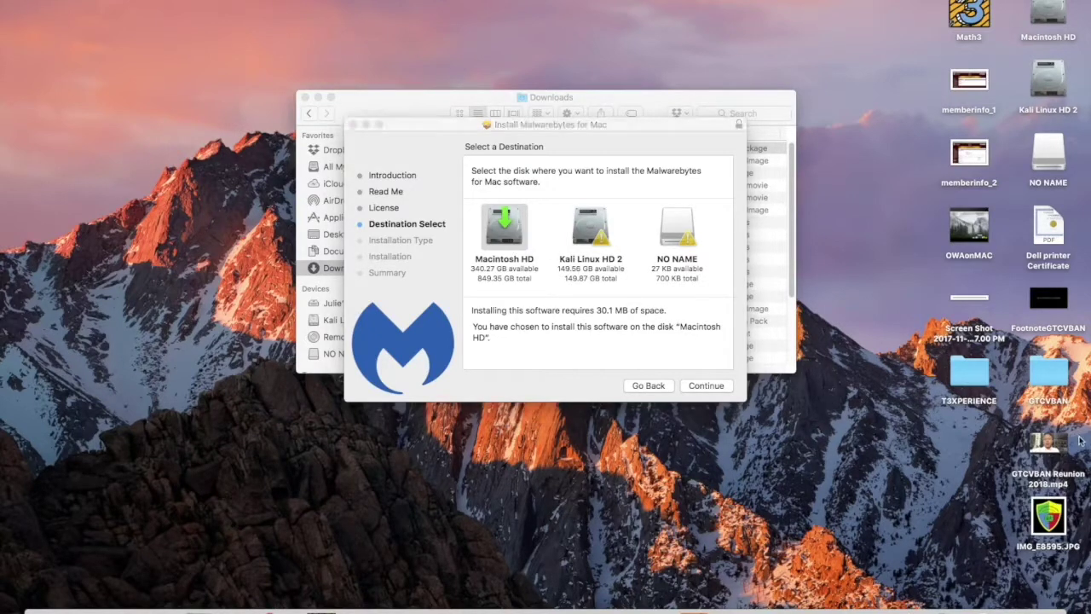
left_click(699, 385)
left_click(708, 386)
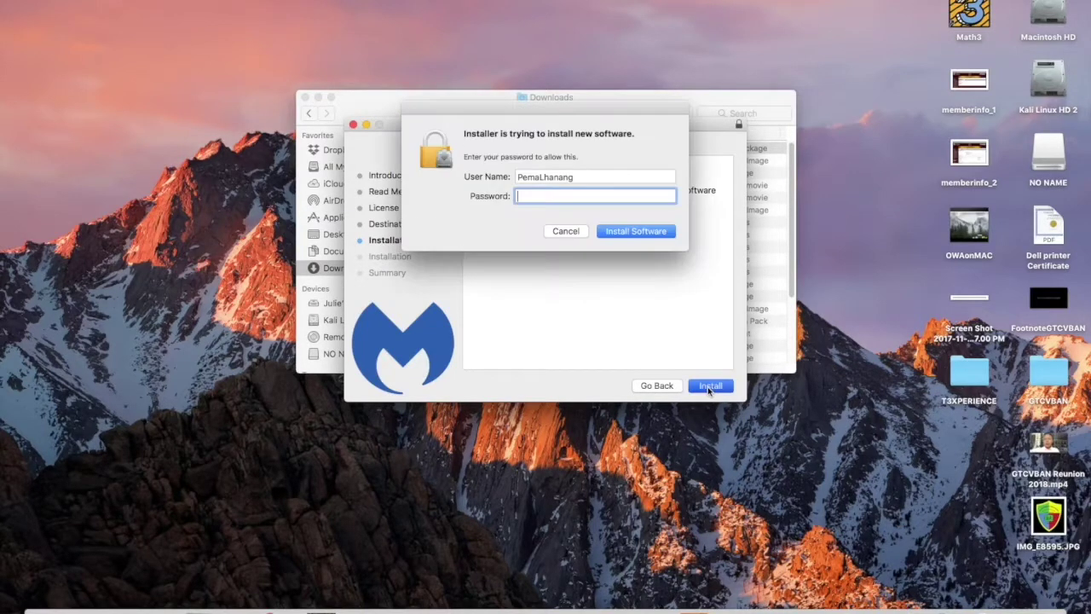
type("p••••••••••••")
key("Return")
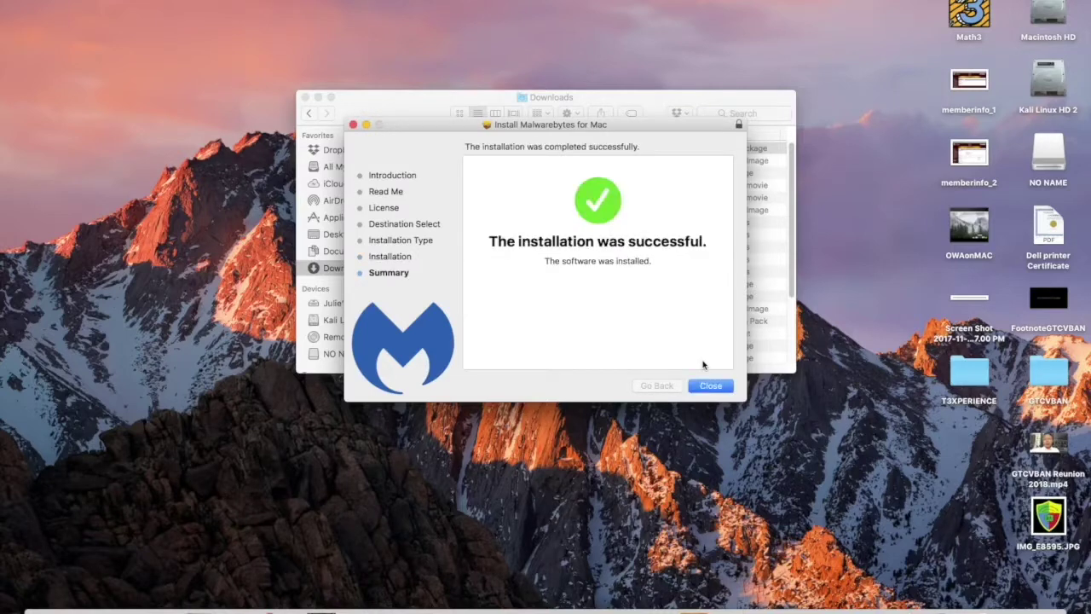
left_click(711, 388)
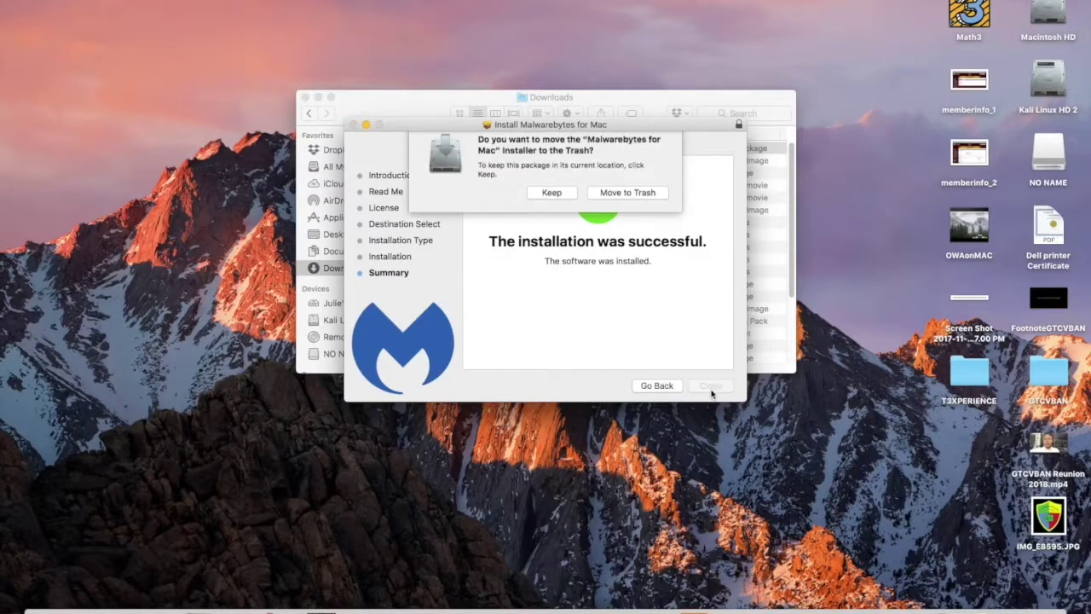
left_click(615, 205)
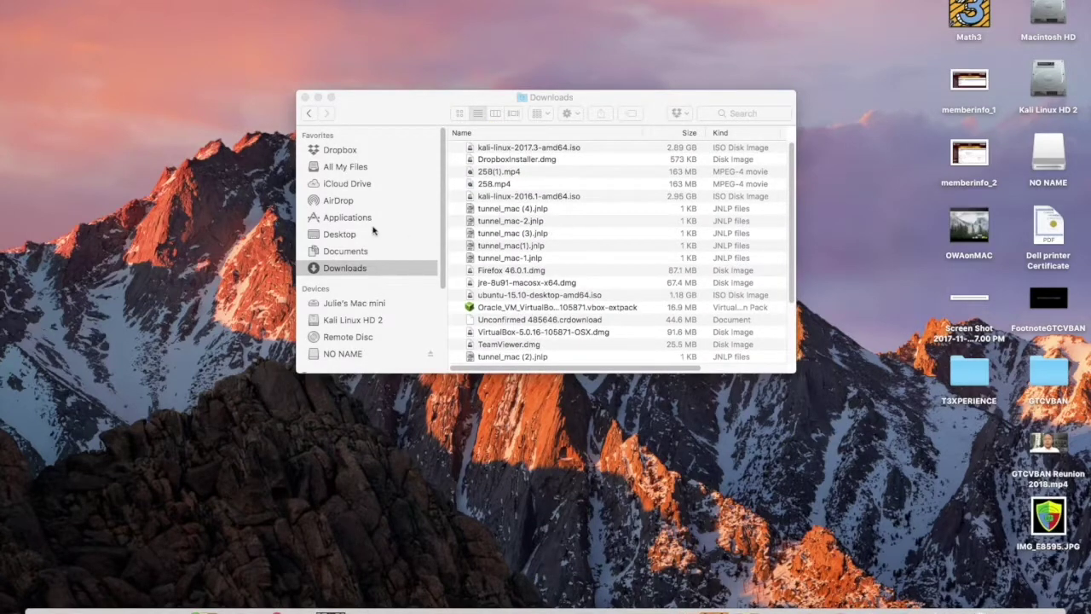
Step: Launch Malwarebytes from the Applications folder and start a threat scan
left_click(362, 218)
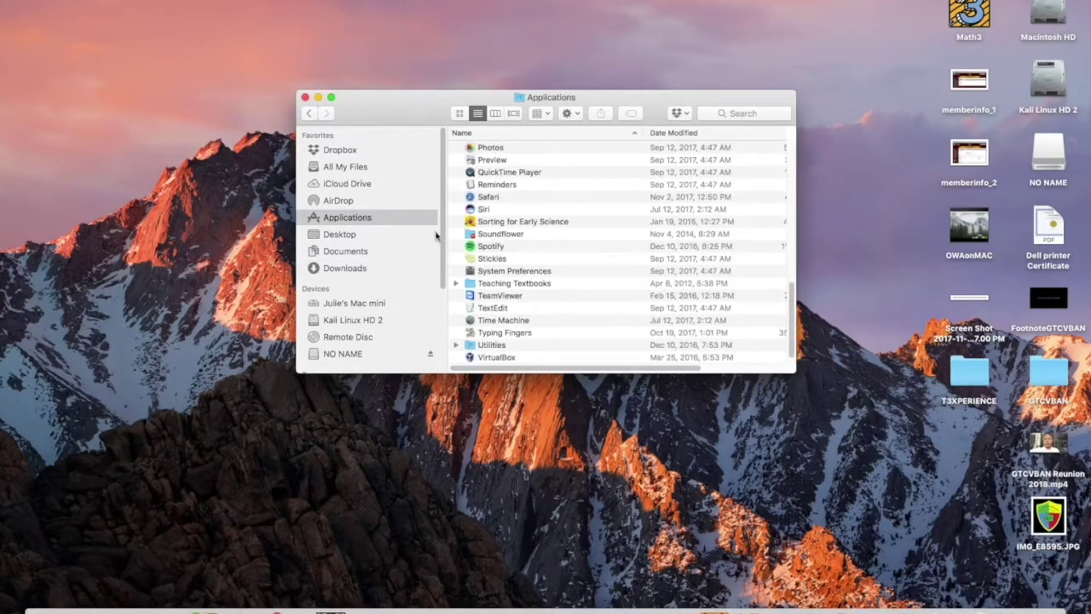
left_click(478, 247)
key("m")
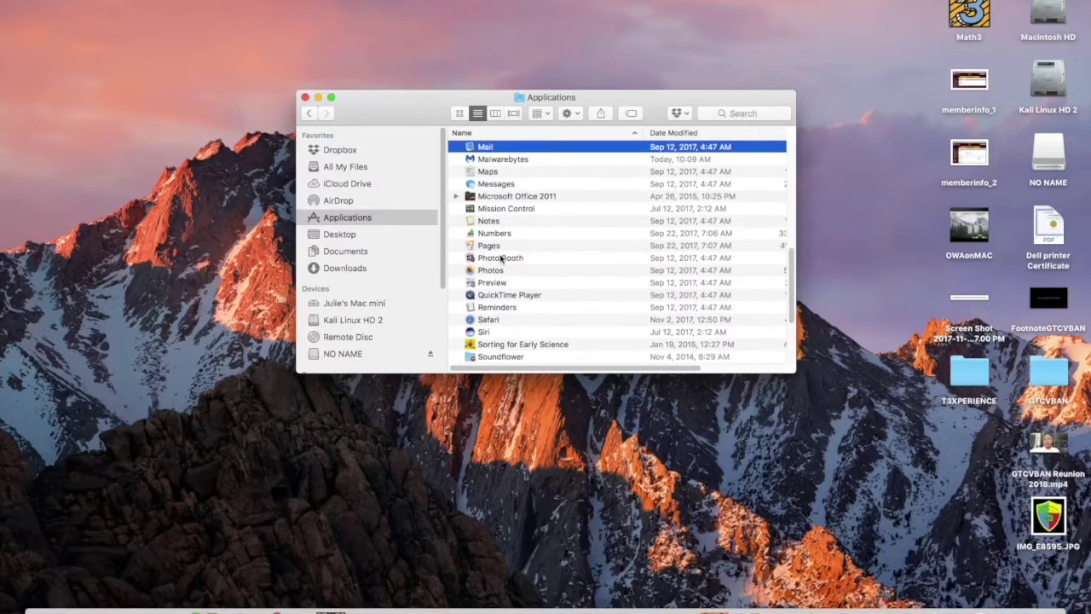
double_click(518, 161)
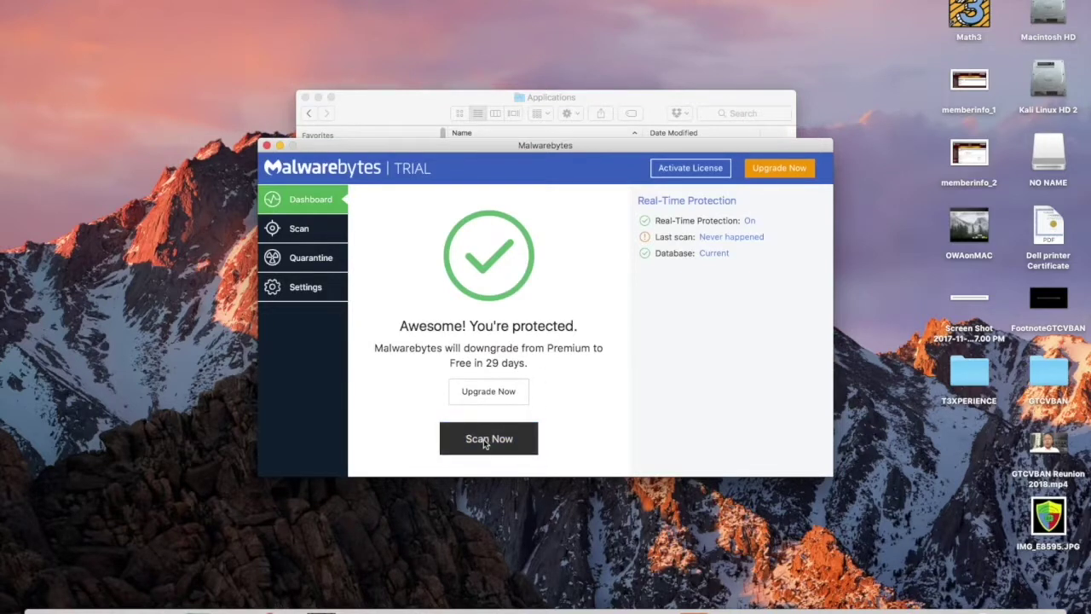
left_click(489, 441)
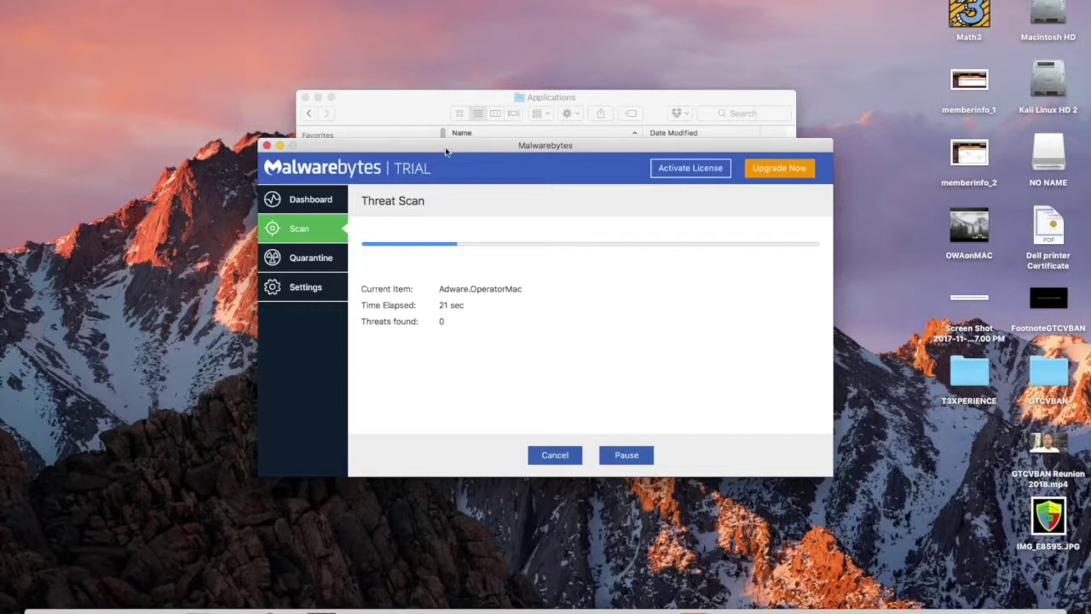
Step: Close the Finder window while the scan runs, and close the Malwarebytes window once the scan is complete
left_click(377, 102)
left_click(305, 96)
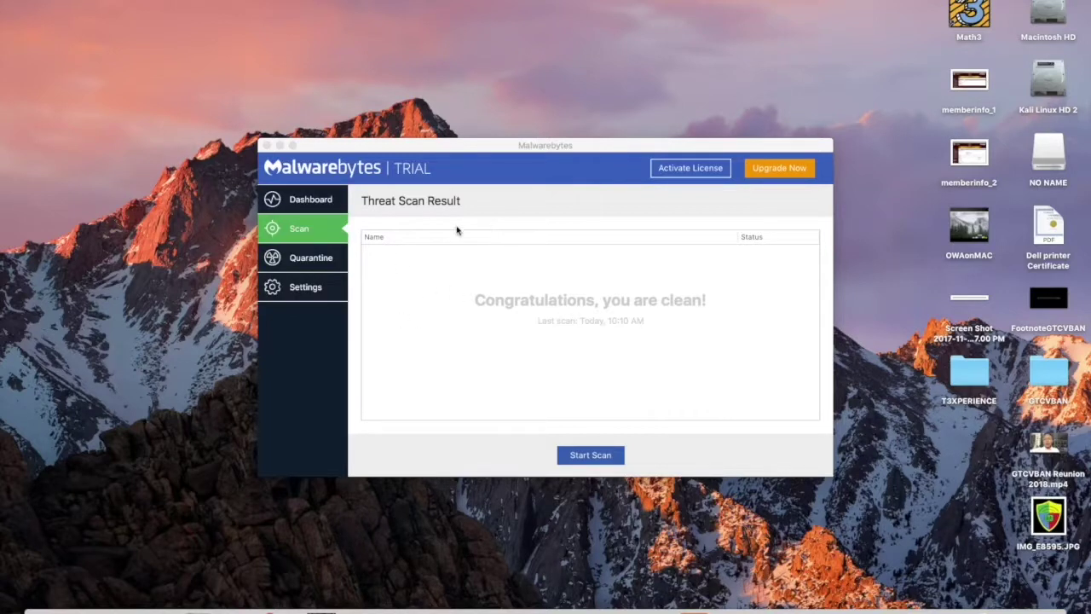
left_click(267, 146)
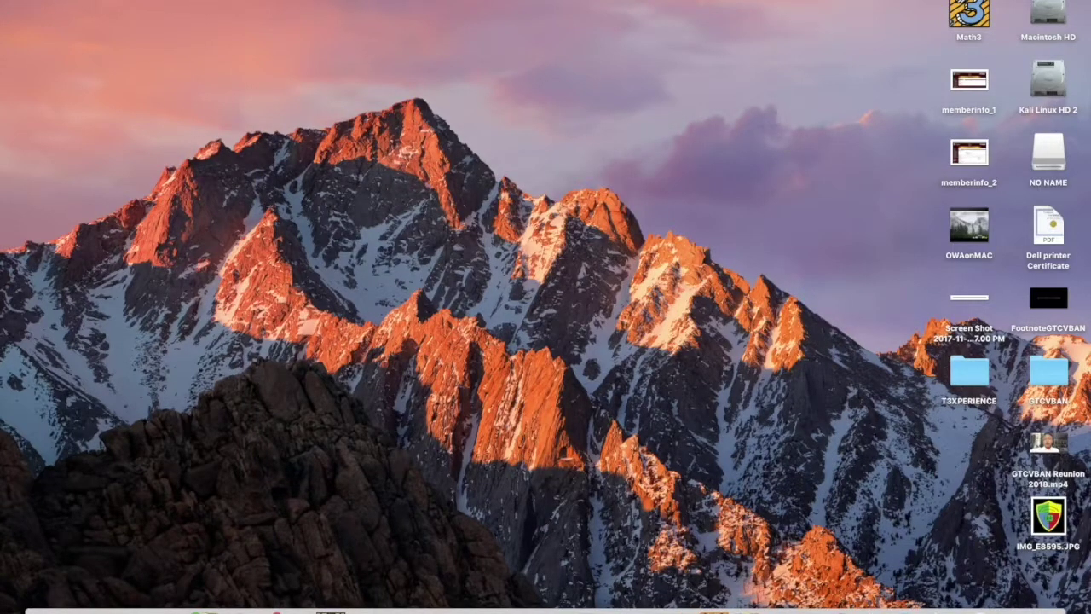
left_click(3, 7)
left_click(62, 93)
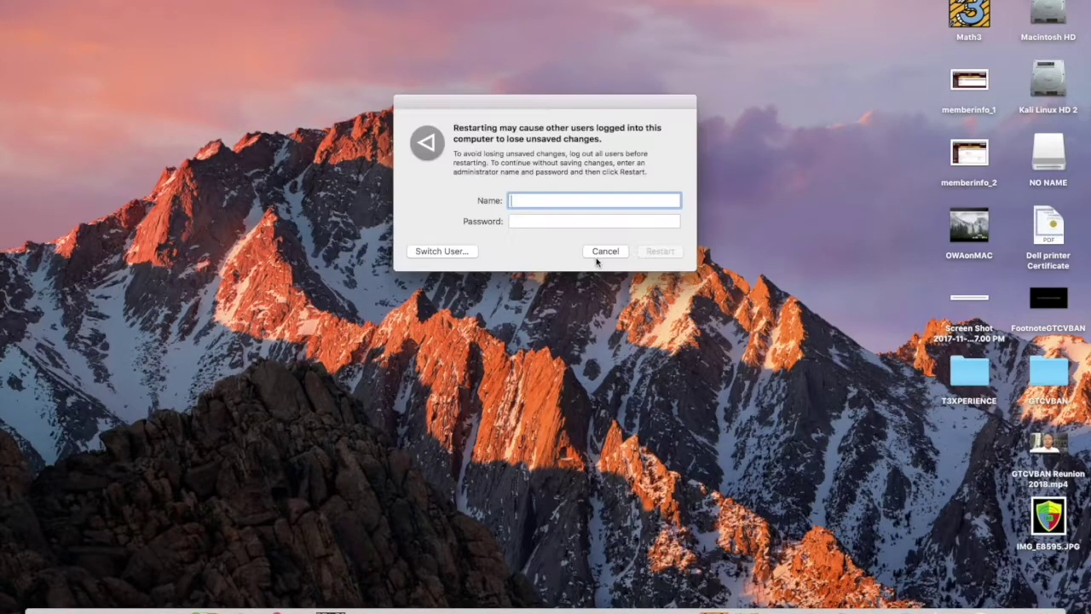
left_click(608, 253)
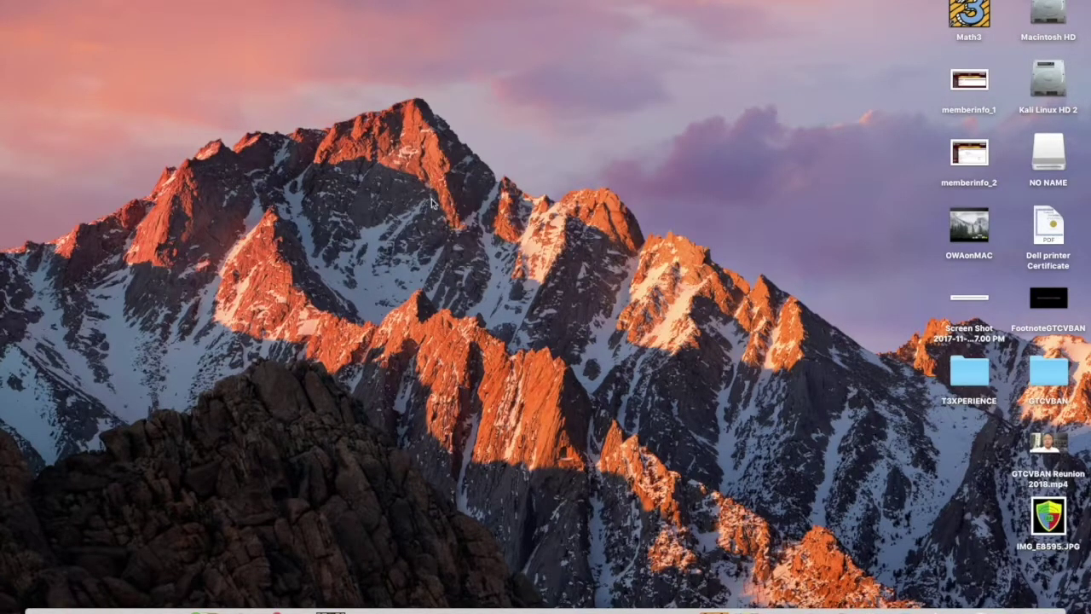